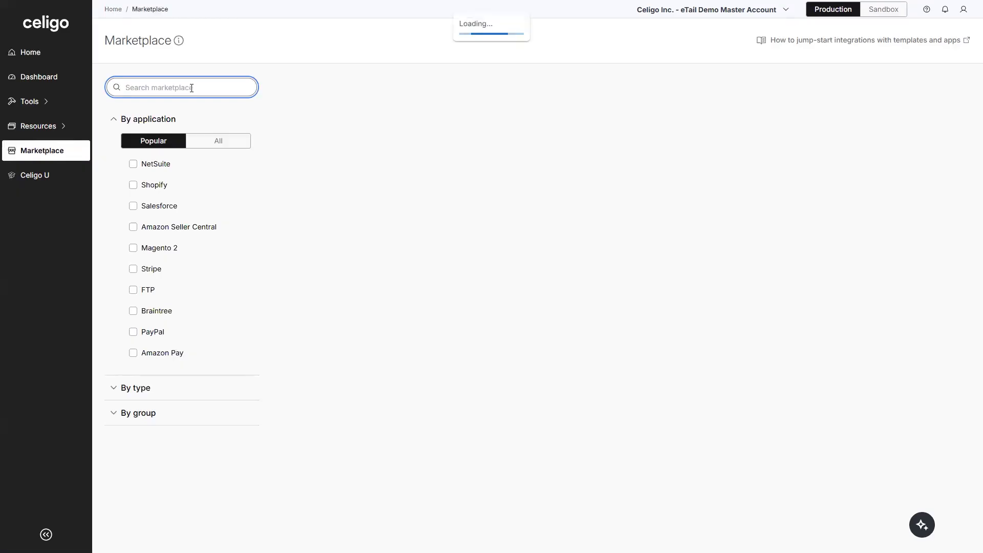
# Search the marketplace for "b2b" and preview the flows included in the NetSuite - EDI for B2B Manager template
pyautogui.write('b2b')
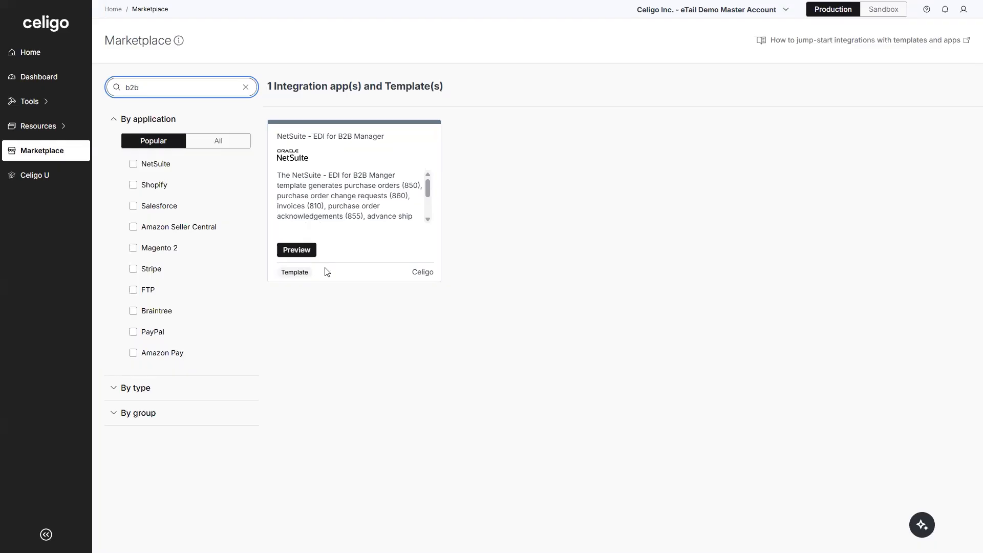
pyautogui.click(297, 250)
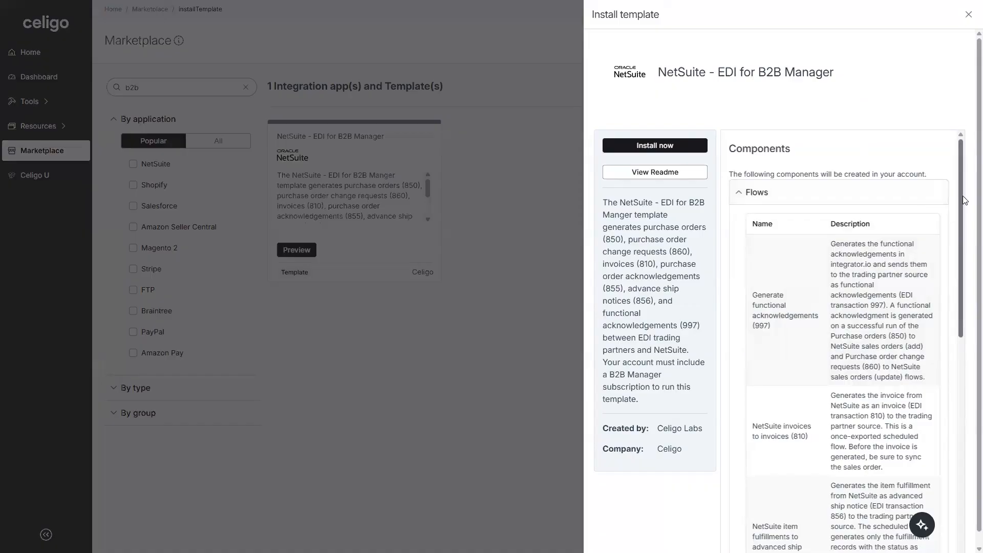
pyautogui.moveTo(960, 197); pyautogui.dragTo(943, 302)
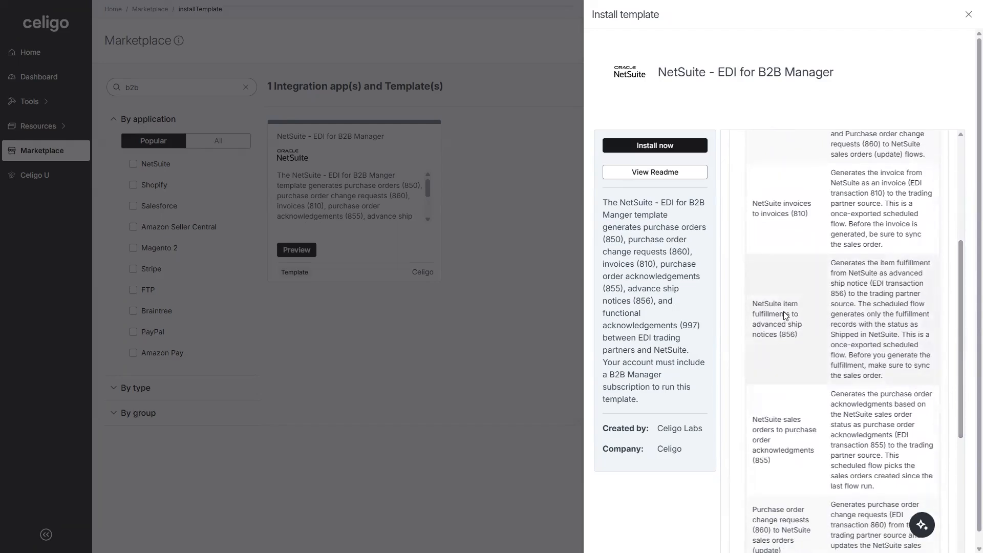
pyautogui.scroll(-1, 784, 311)
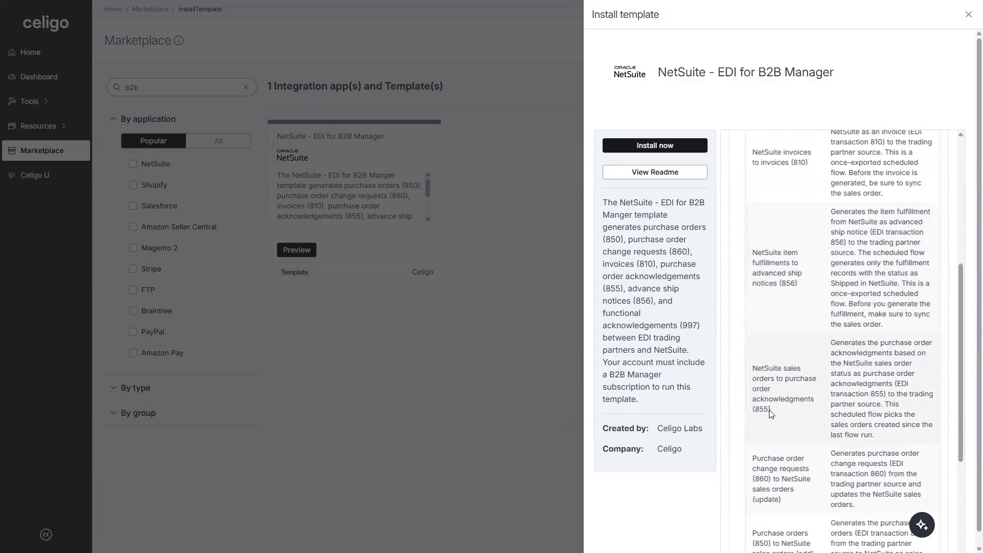
pyautogui.scroll(-2, 770, 413)
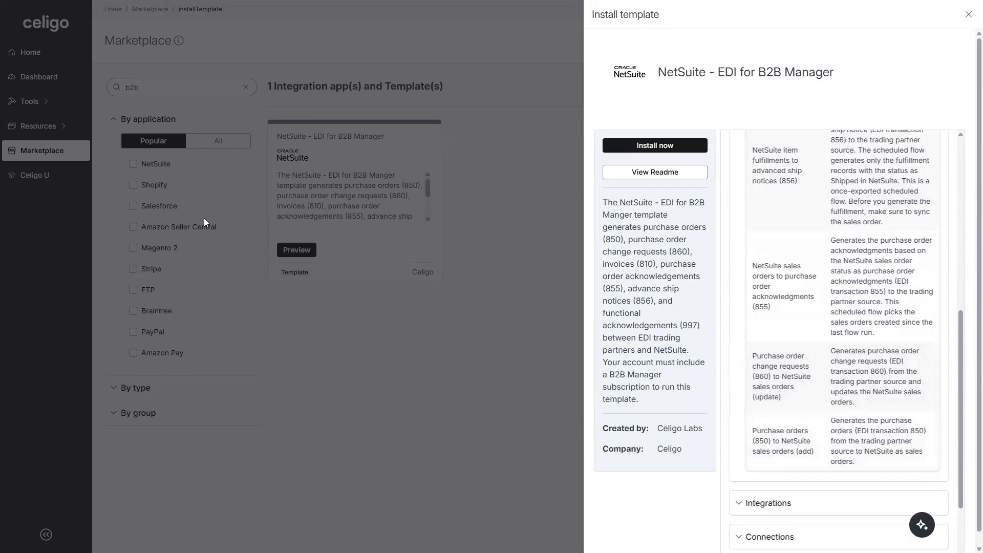
pyautogui.click(967, 15)
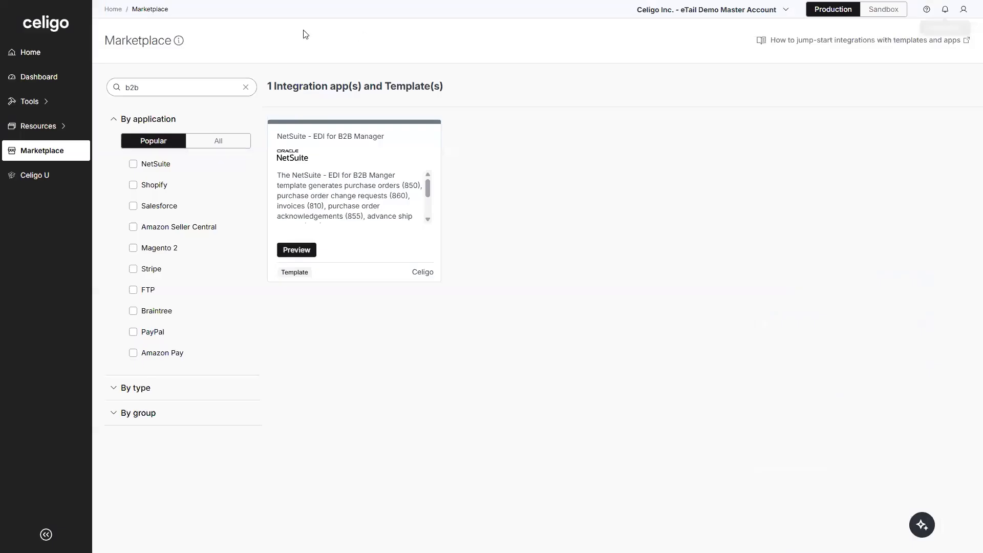
# Search the home page's integrations for "b2b" and open NetSuite - EDI for B2B Manager (Template)
pyautogui.click(51, 61)
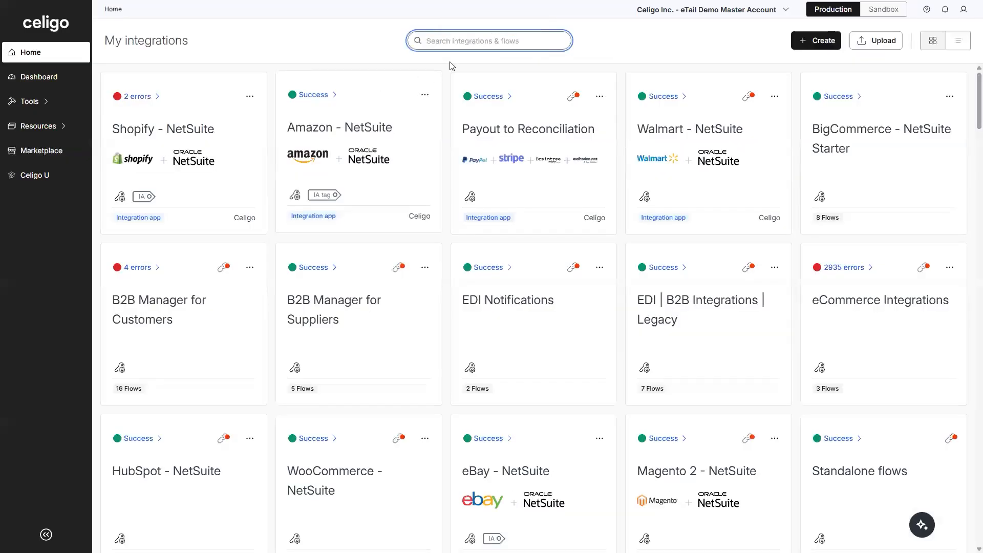
pyautogui.write('b2b')
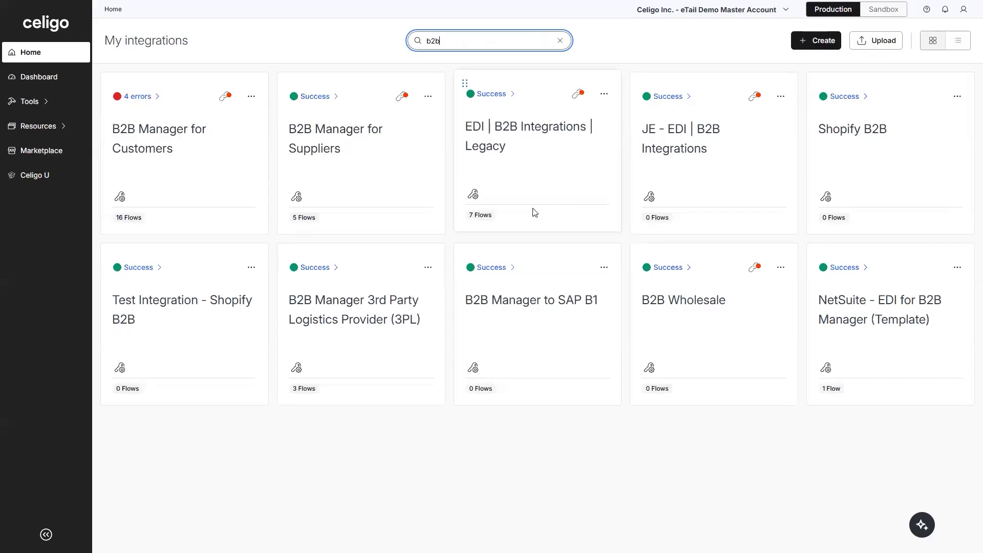
pyautogui.click(848, 302)
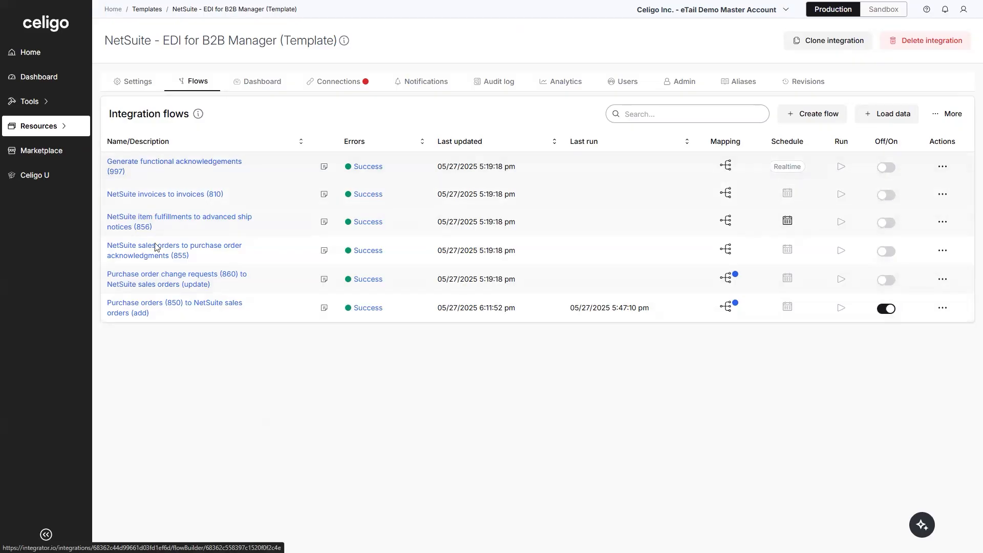
# View the Purchase orders (850) to NetSuite sales orders (add) flow and return to the integration's flow list
pyautogui.click(168, 307)
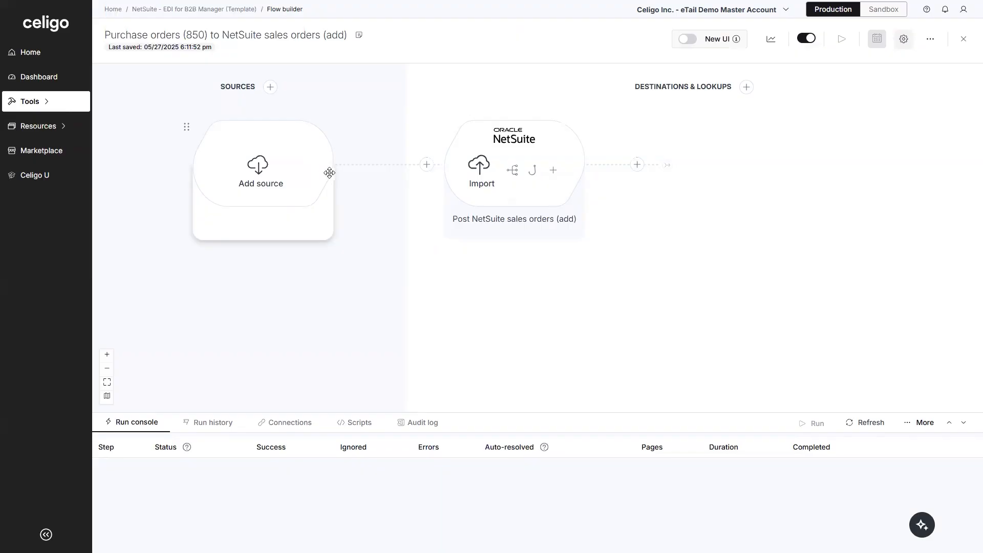
pyautogui.click(226, 11)
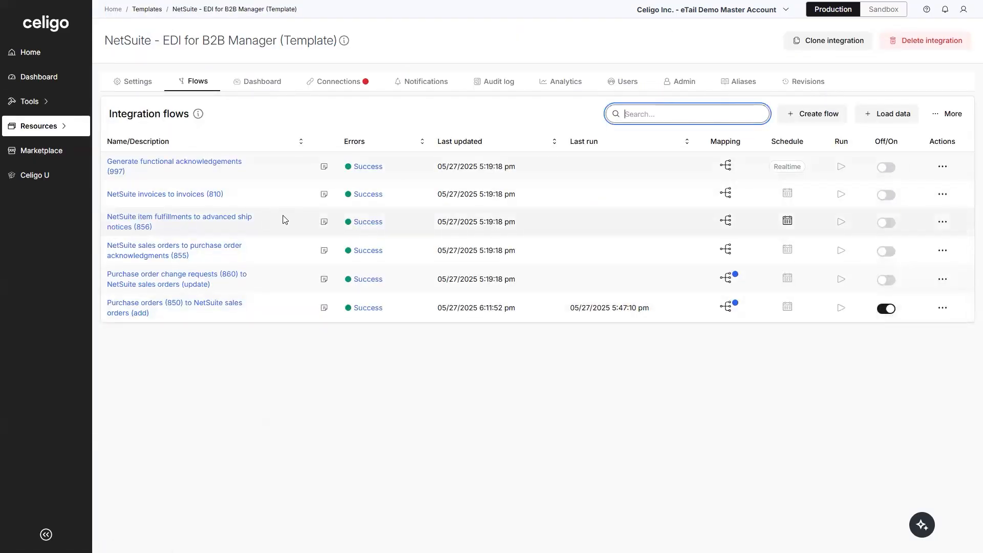
pyautogui.click(323, 377)
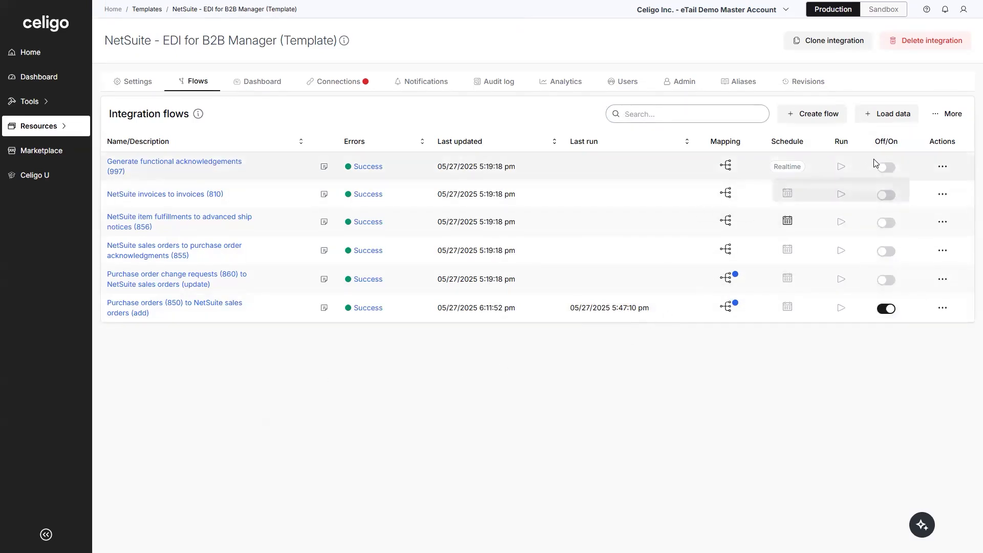
# Create a flow group named Target in the integration, without adding flows, and save it
pyautogui.click(938, 118)
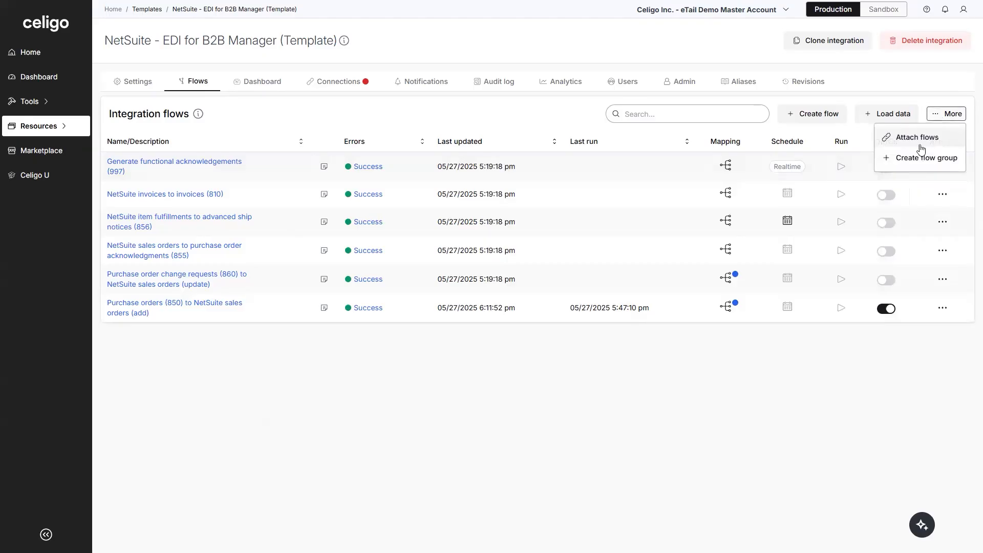
pyautogui.click(919, 161)
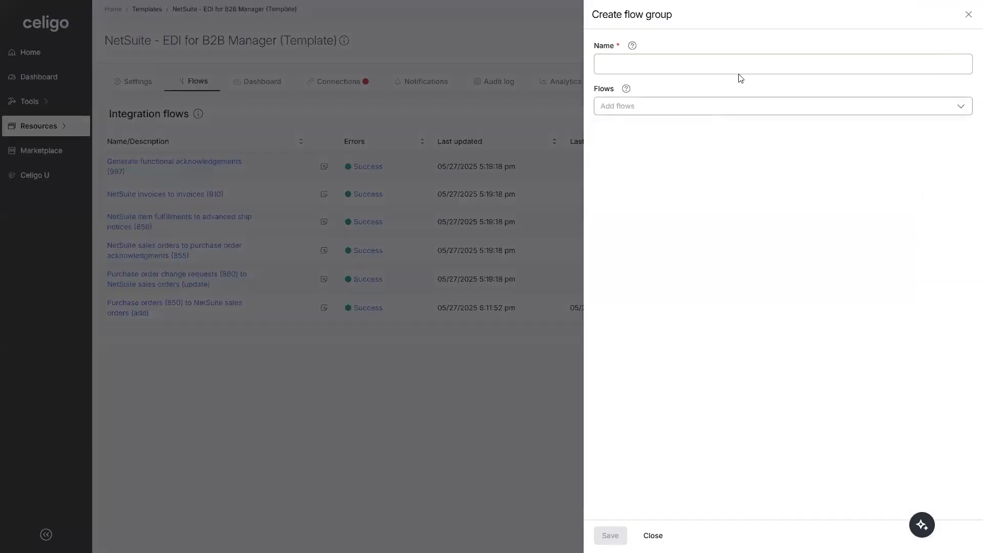
pyautogui.click(729, 70)
pyautogui.write('Target')
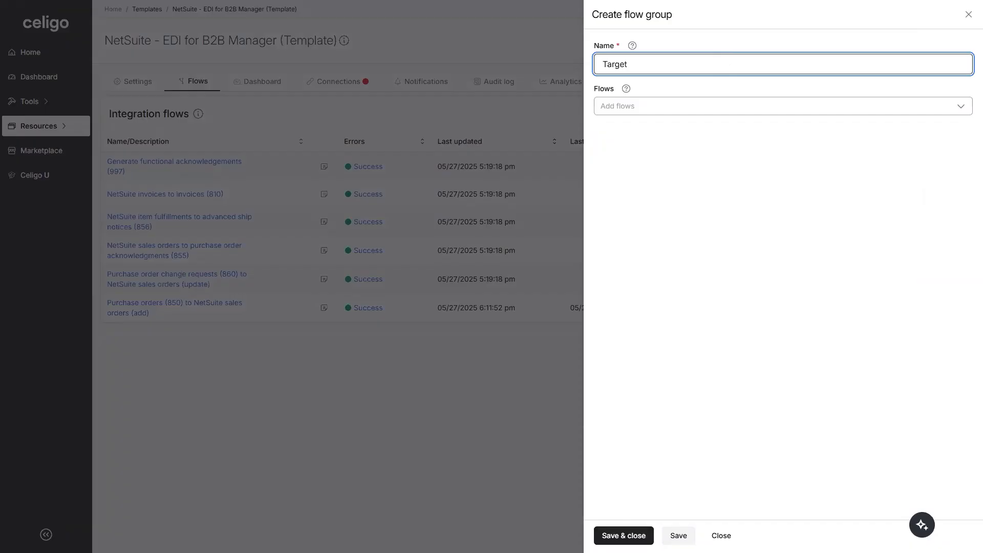
pyautogui.click(623, 536)
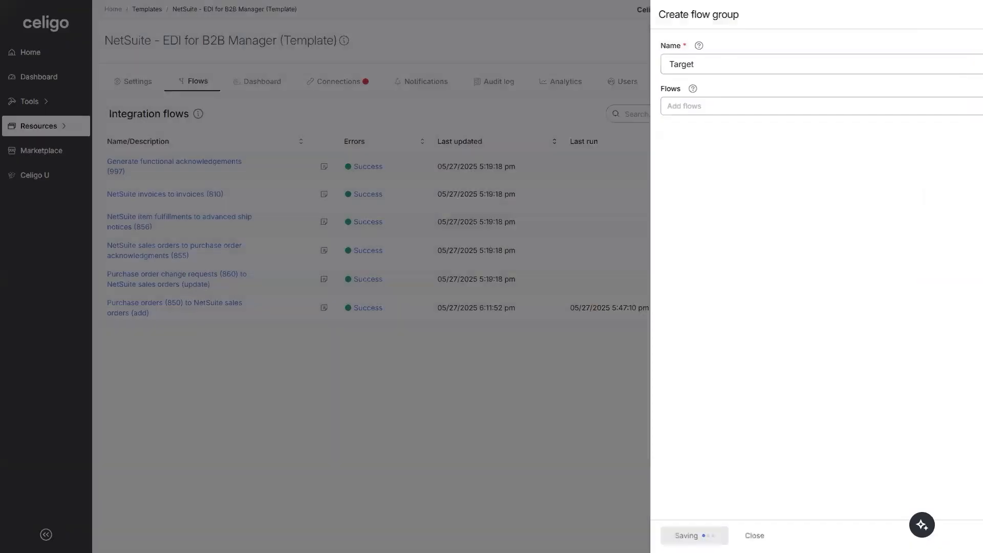
# Look through the flows in the Unassigned and Target flow groups
pyautogui.click(136, 185)
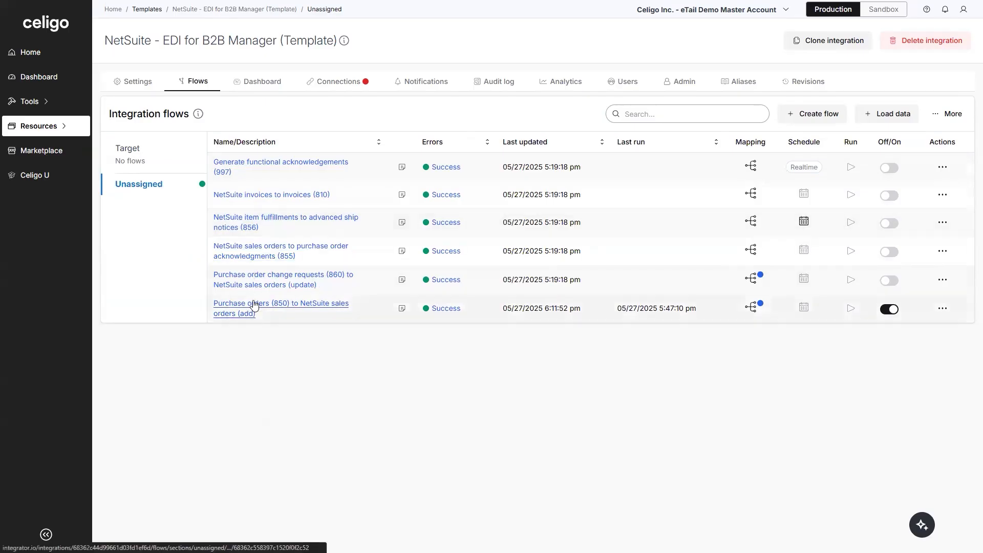
pyautogui.click(131, 150)
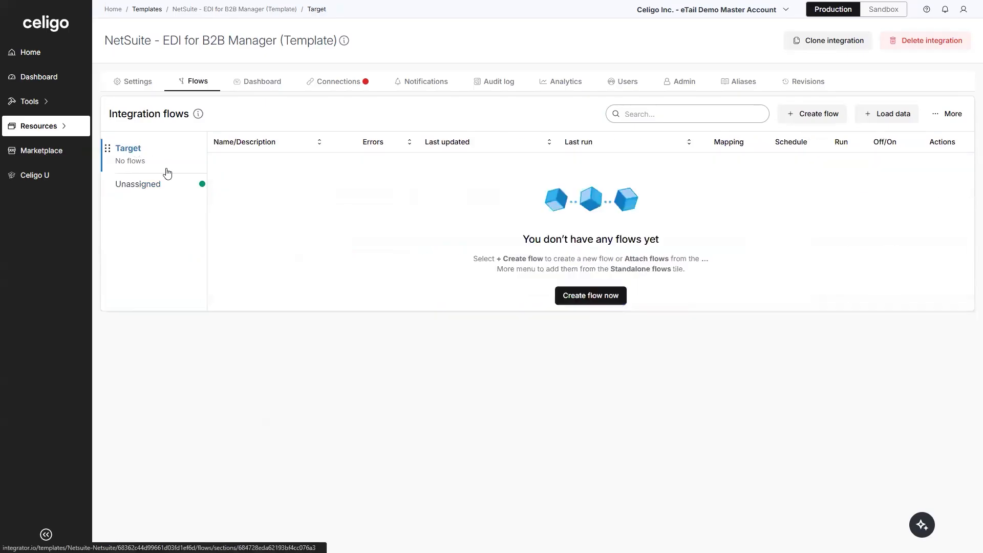
pyautogui.click(143, 192)
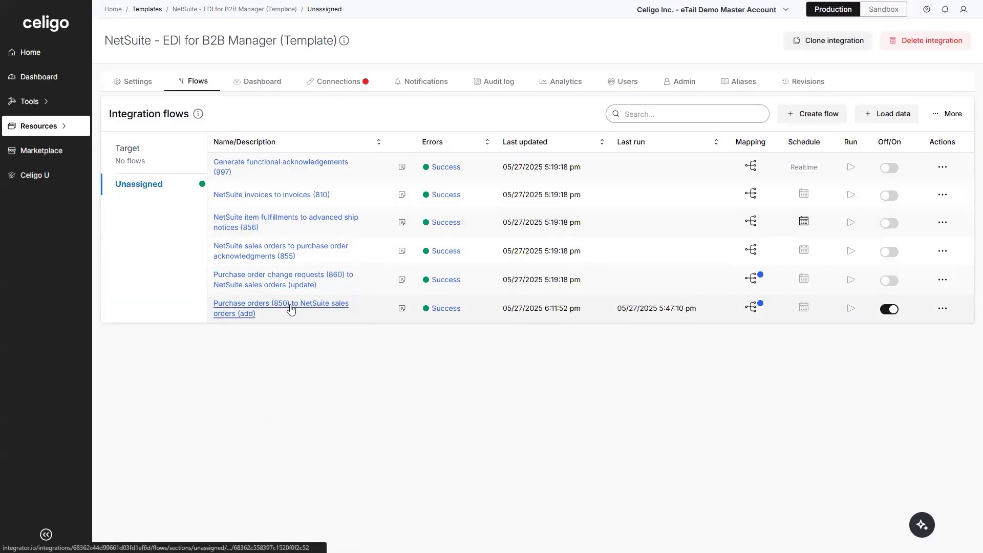
# Clone the Purchase orders (850) to NetSuite sales orders (add) flow into NetSuite - EDI for B2B Manager (Template), flow group Target
pyautogui.click(942, 309)
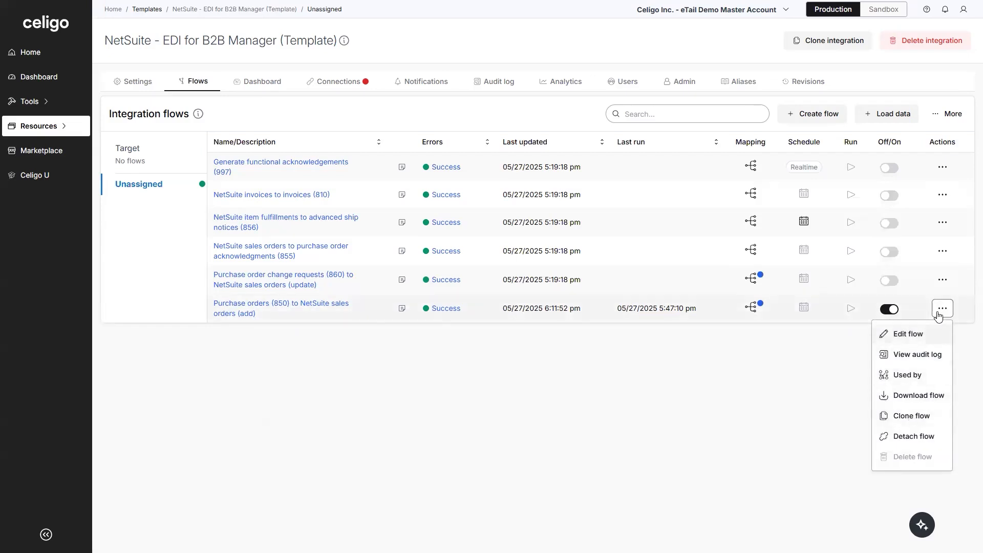
pyautogui.click(911, 416)
pyautogui.click(144, 190)
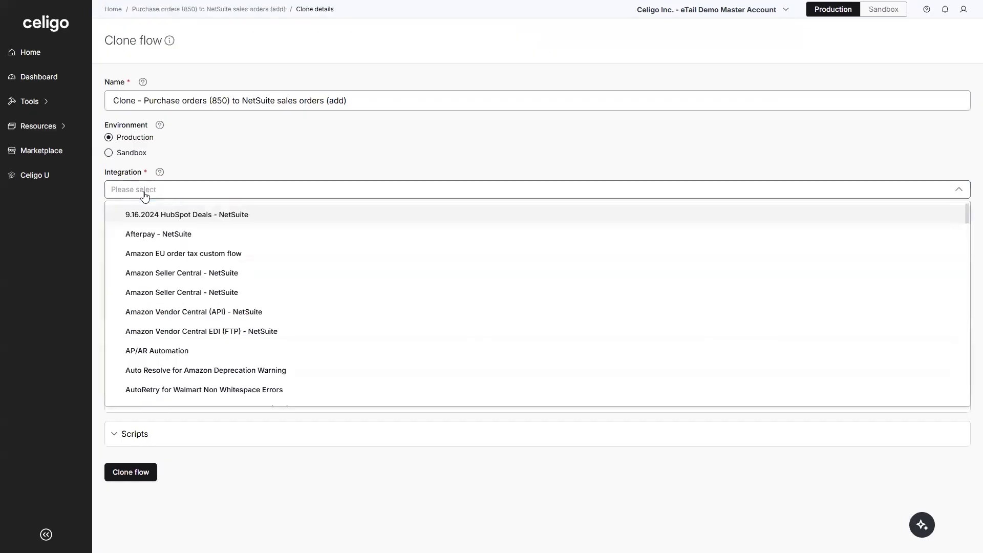
pyautogui.scroll(-15, 213, 302)
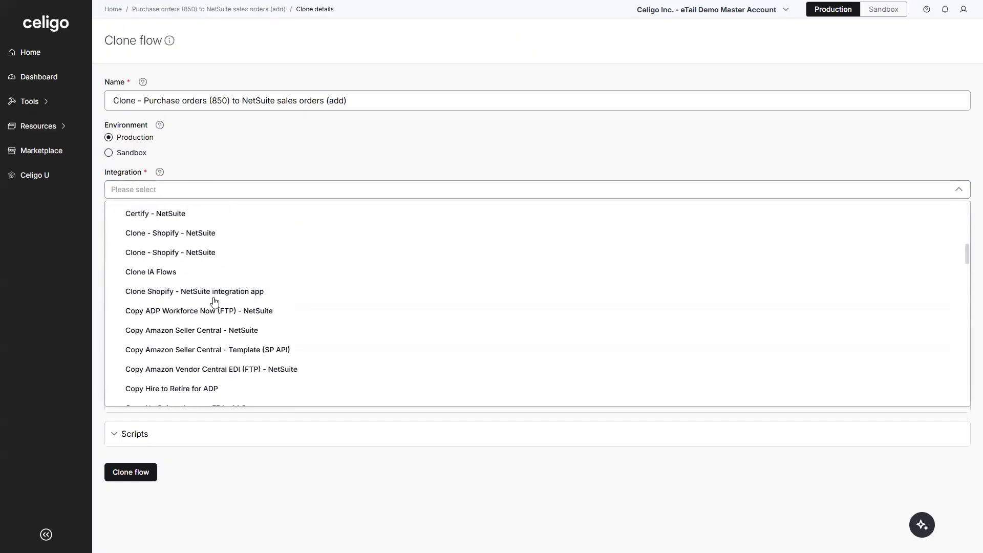
pyautogui.scroll(-10, 214, 308)
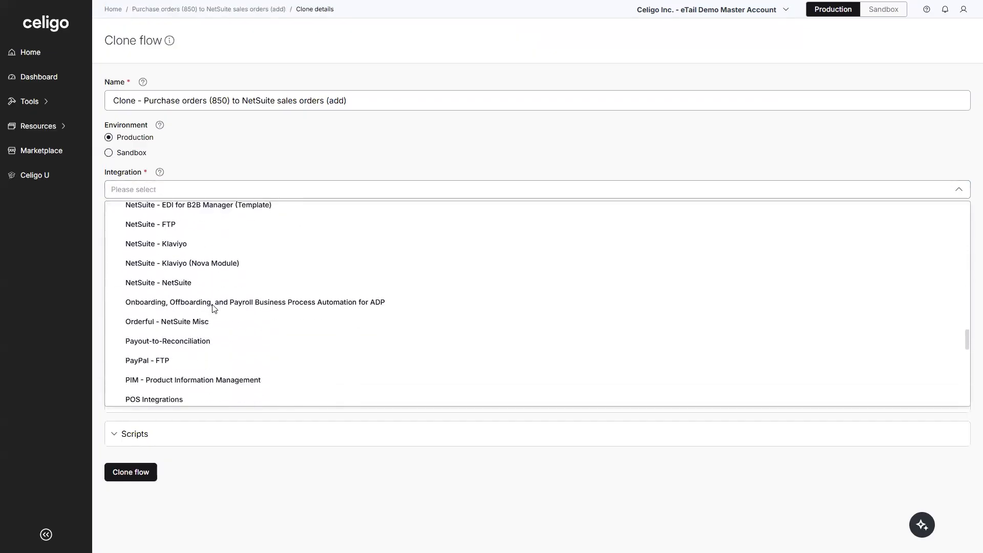
pyautogui.scroll(1, 213, 309)
pyautogui.click(204, 251)
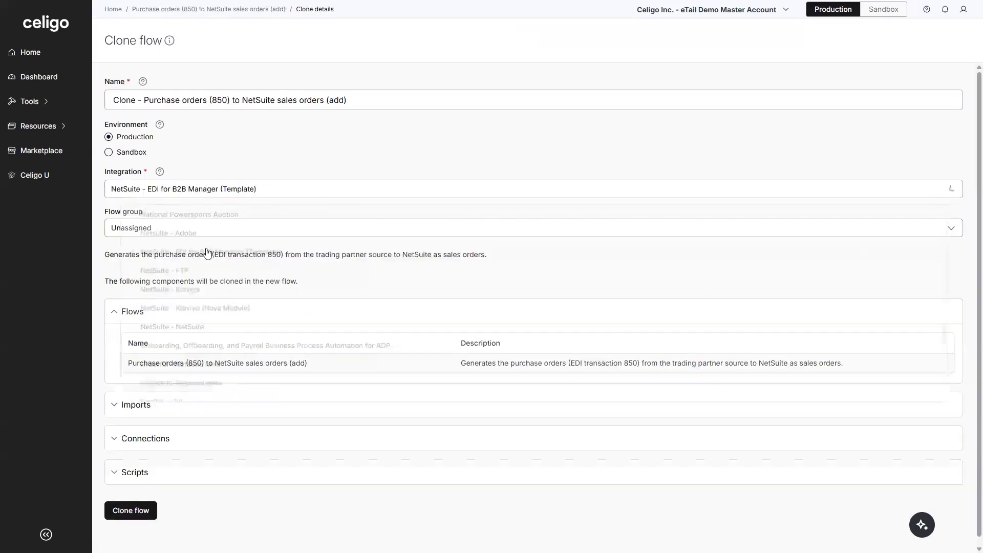
pyautogui.click(143, 232)
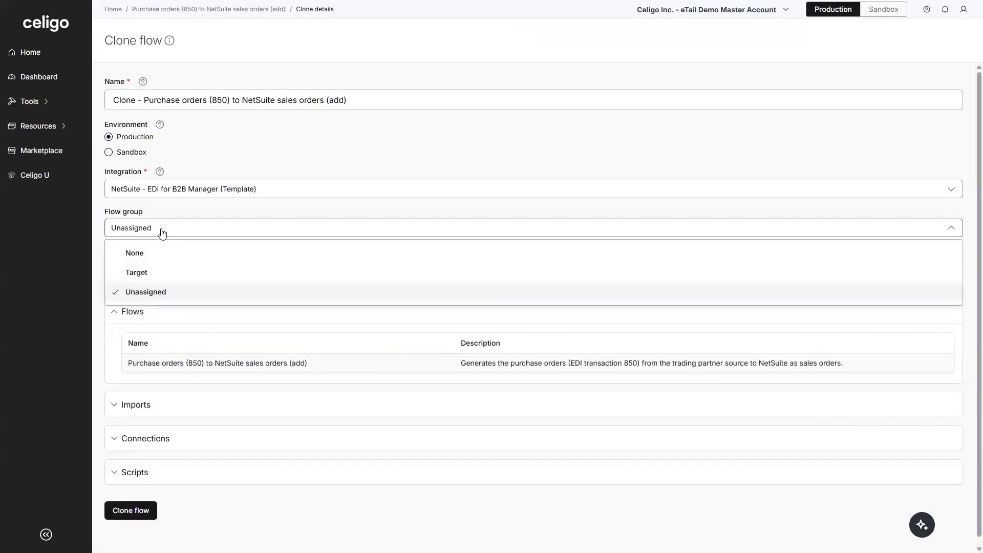
pyautogui.click(148, 272)
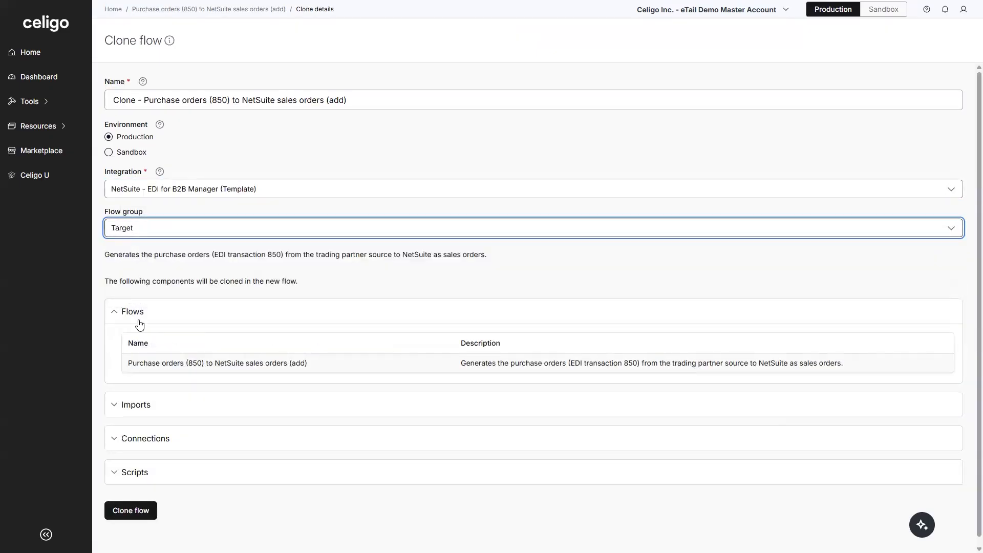
pyautogui.click(140, 516)
# Configure the cloned flow's NetSuite connection to use the existing Celigo eTail Master connection and complete the setup
pyautogui.click(437, 72)
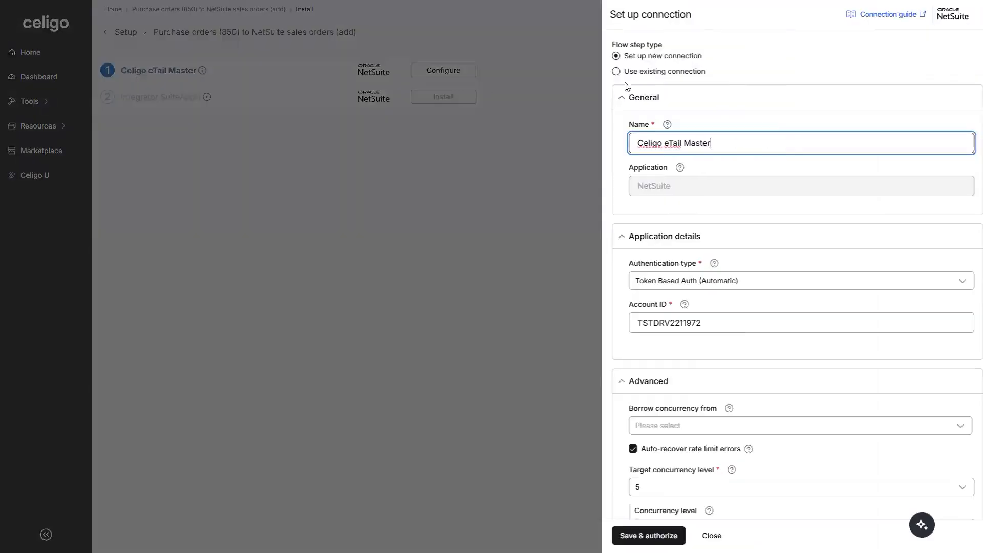
pyautogui.click(616, 72)
pyautogui.click(614, 109)
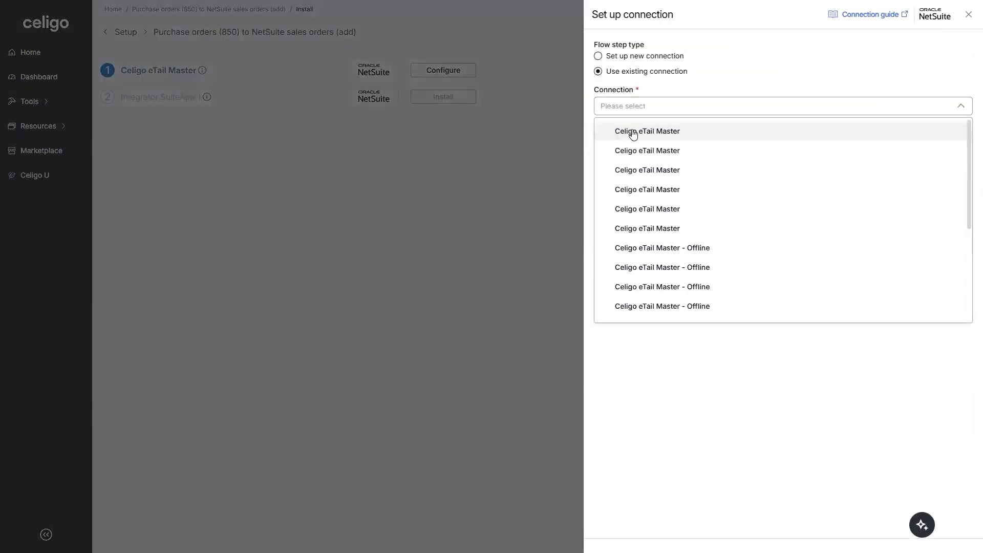
pyautogui.click(625, 127)
pyautogui.click(612, 134)
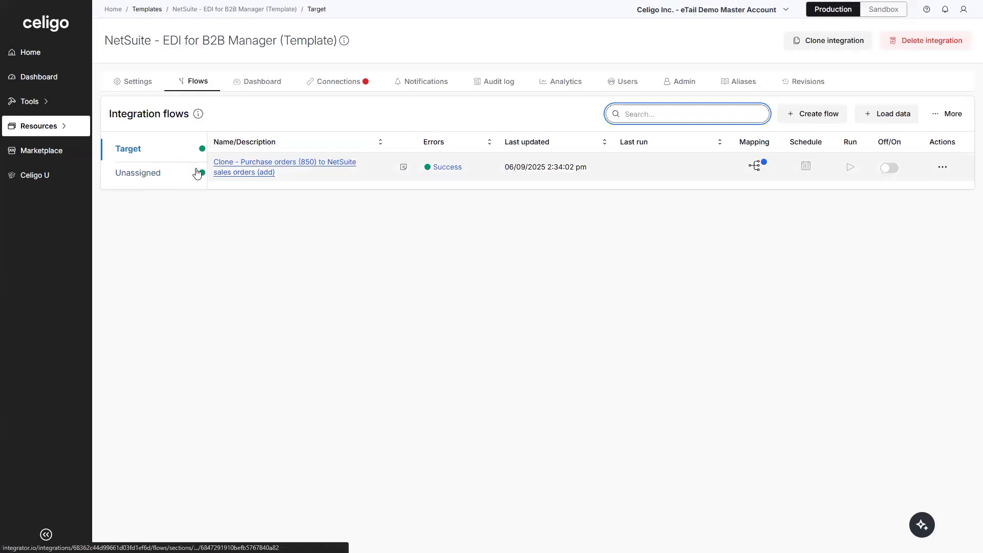
# Check the Unassigned flow group, then open the cloned Purchase orders (850) flow from the Target group
pyautogui.click(128, 179)
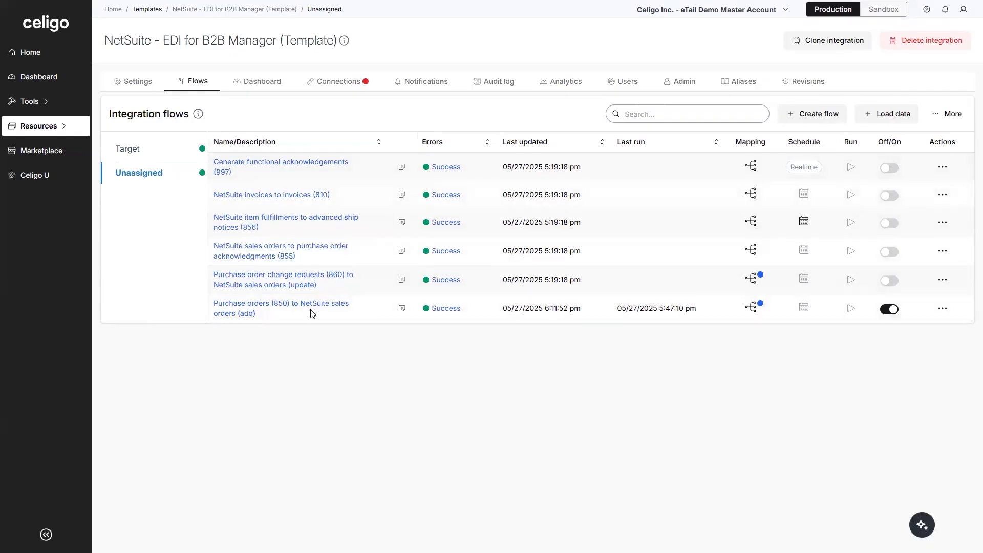
pyautogui.click(128, 149)
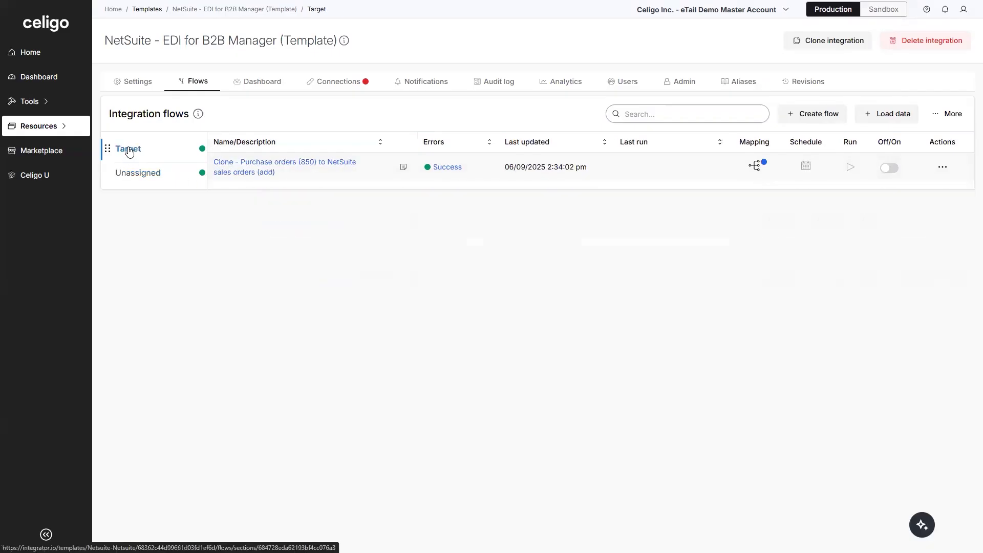
pyautogui.click(276, 165)
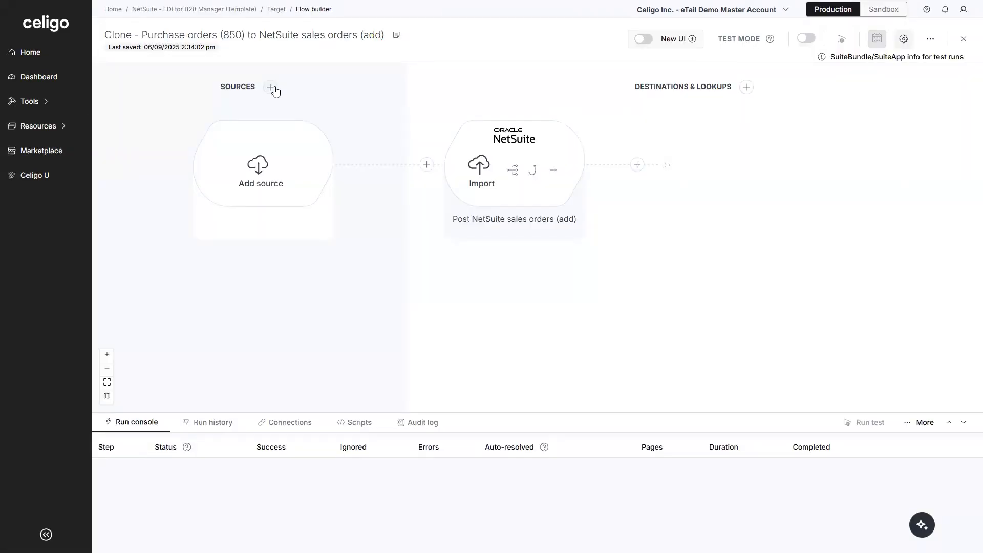
# Add a new source to the cloned flow, choosing Costco FTP from the EDI trading partners as its application
pyautogui.click(272, 87)
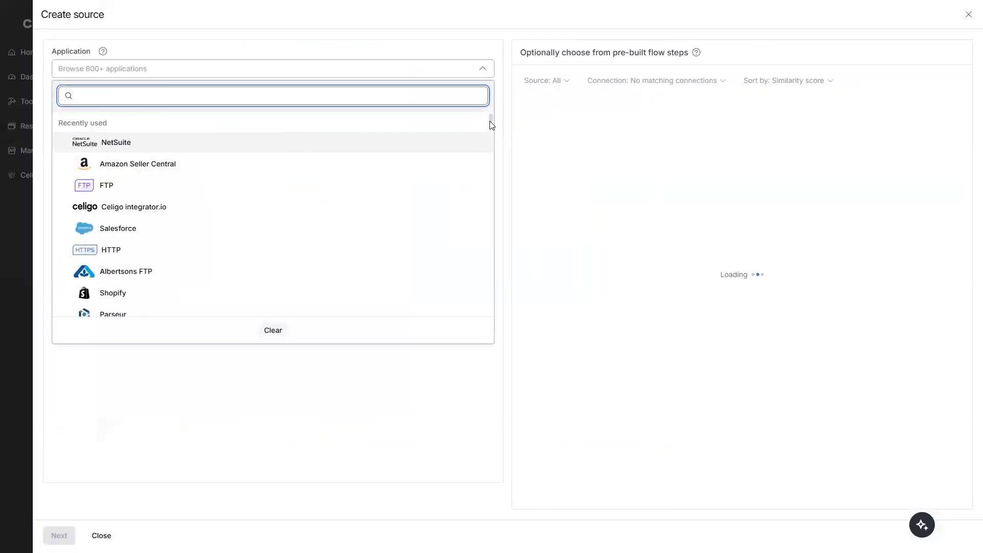
pyautogui.moveTo(490, 120); pyautogui.dragTo(490, 134)
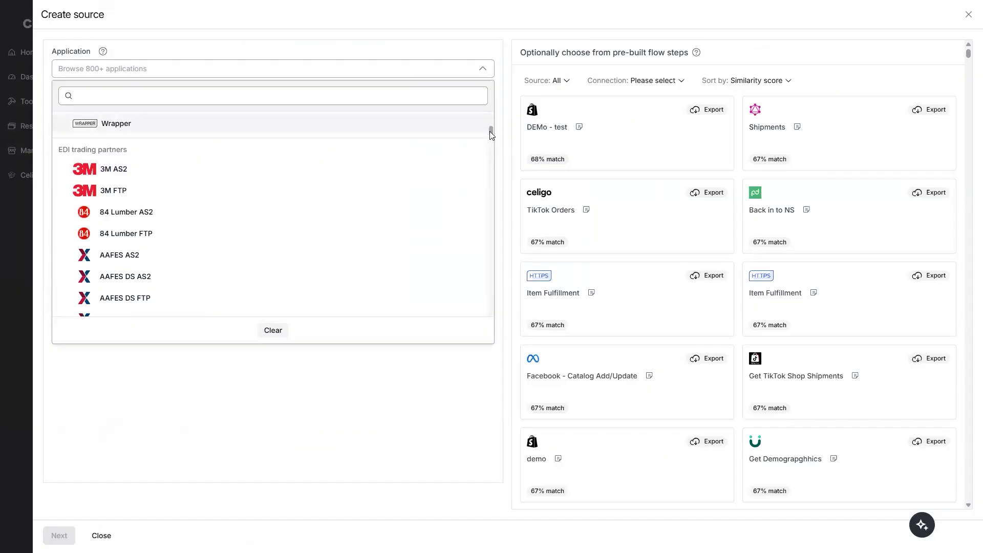
pyautogui.moveTo(491, 132); pyautogui.dragTo(491, 152)
pyautogui.scroll(-12, 434, 187)
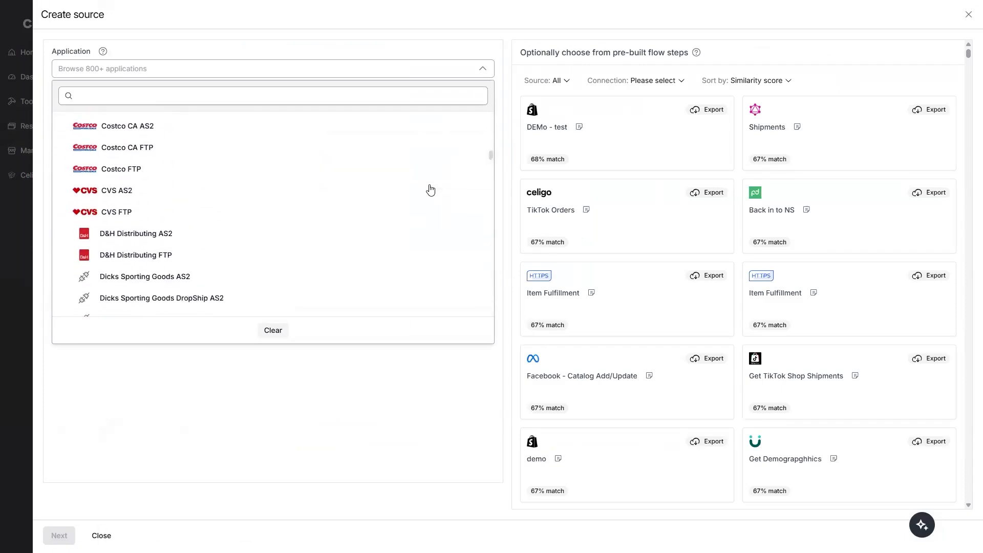
pyautogui.scroll(-15, 430, 190)
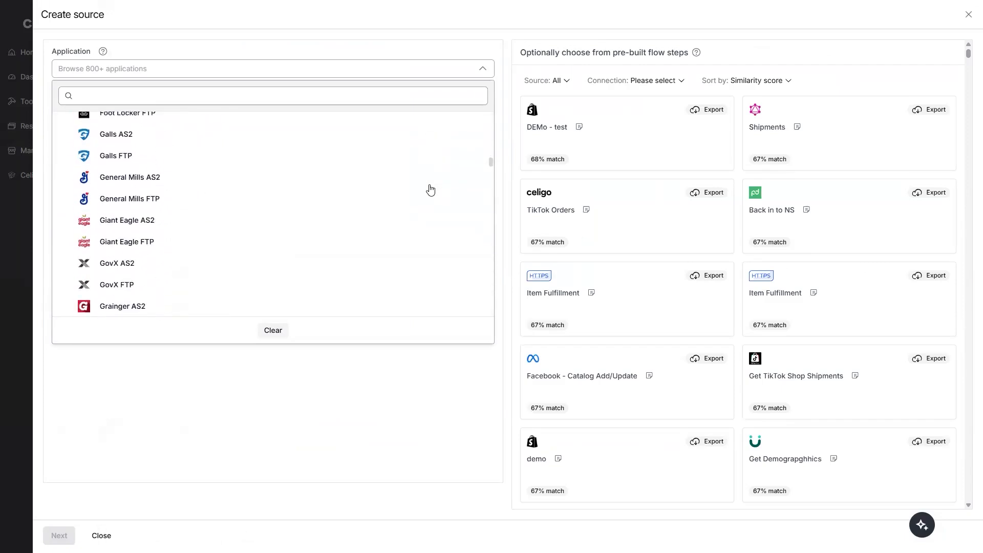
pyautogui.scroll(-15, 429, 190)
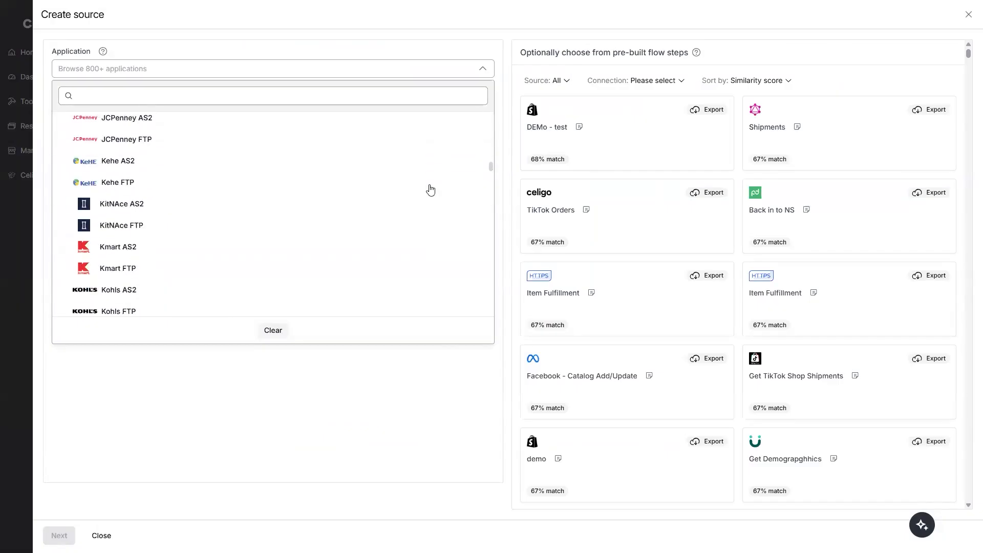
pyautogui.scroll(-5, 429, 192)
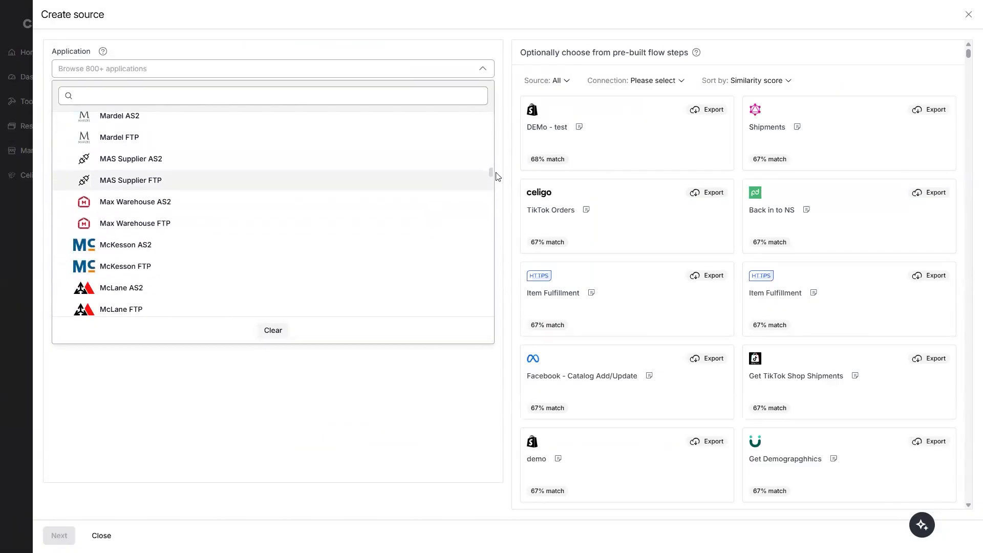
pyautogui.moveTo(493, 175); pyautogui.dragTo(494, 163)
pyautogui.scroll(10, 324, 182)
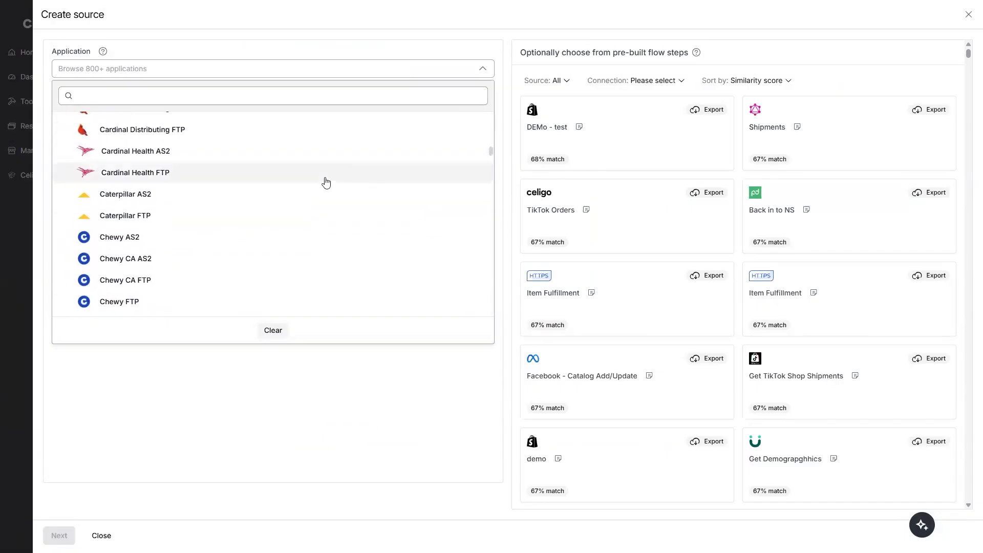
pyautogui.scroll(-5, 239, 222)
pyautogui.scroll(-1, 111, 233)
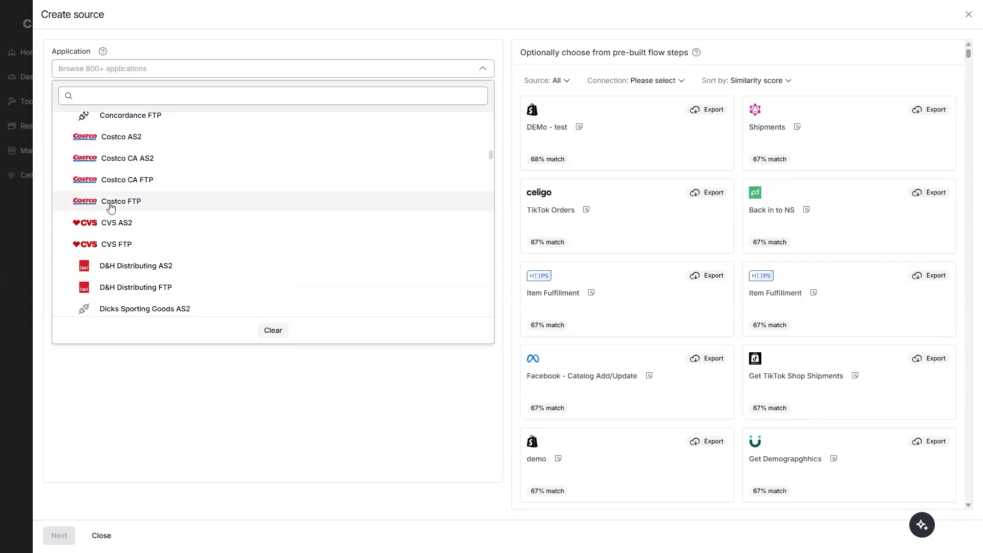
pyautogui.click(122, 201)
# Name the source flow step Costco 850 and continue to its transfer settings
pyautogui.click(106, 156)
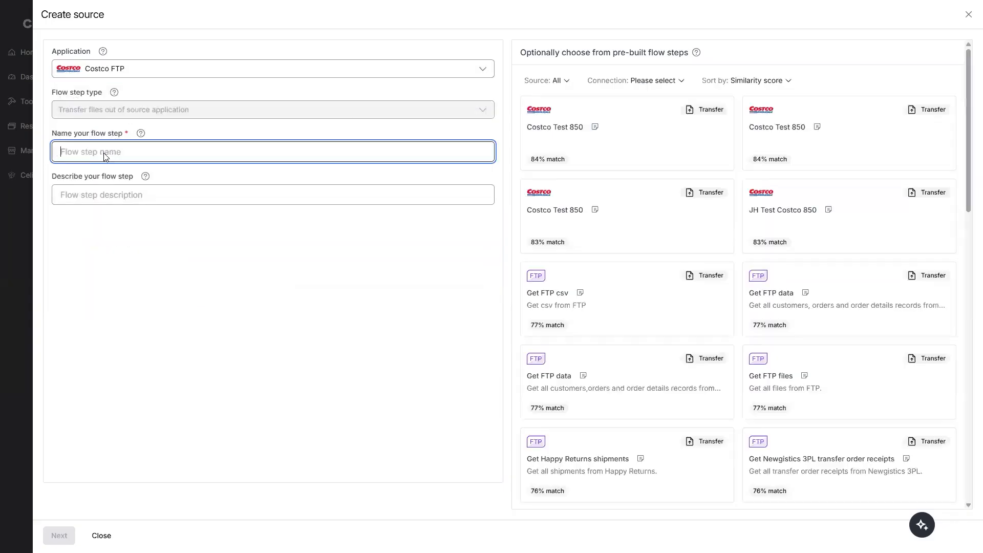
pyautogui.write('Costco 850')
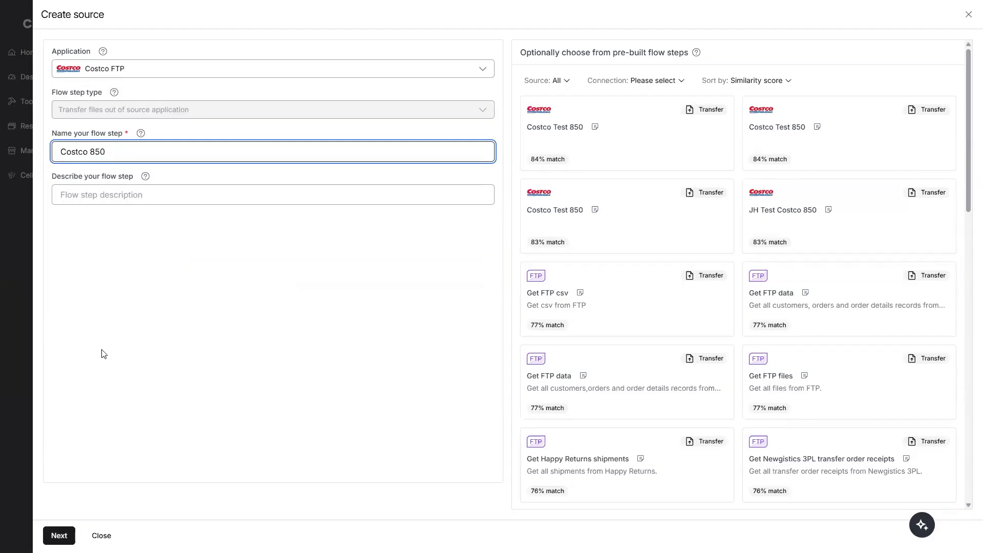
pyautogui.click(58, 535)
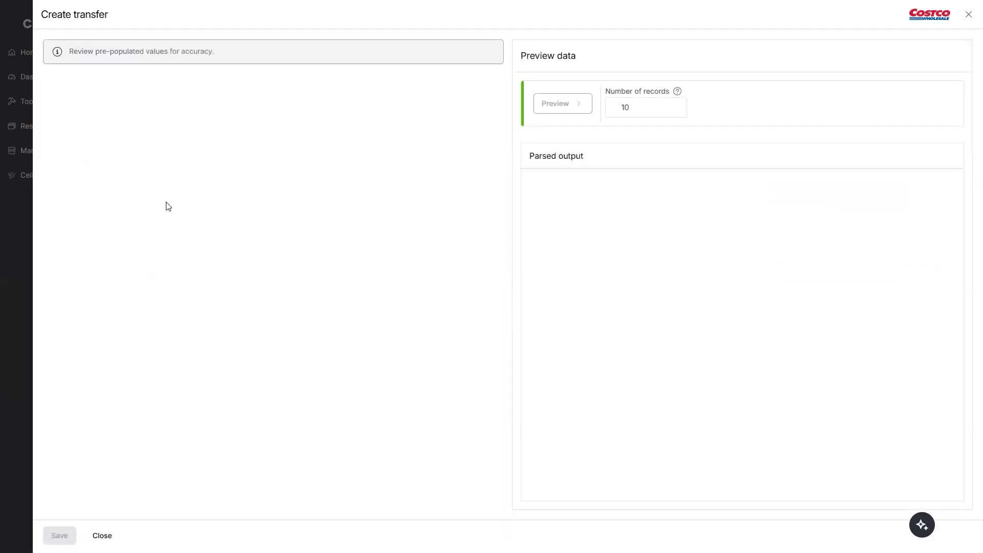
# Assign the Costco Warehouse connection and the Costco FTP EDI profile to the transfer
pyautogui.click(139, 240)
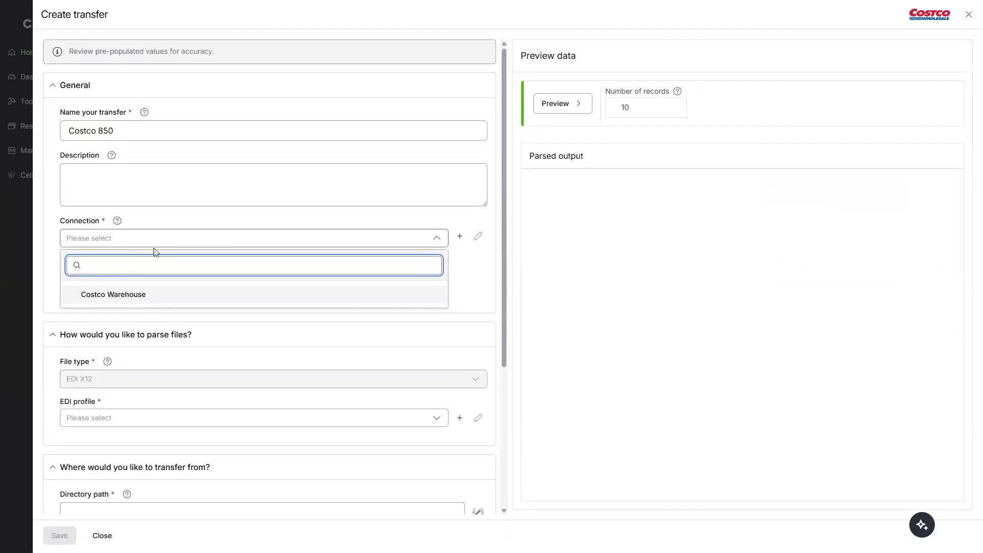
pyautogui.click(114, 294)
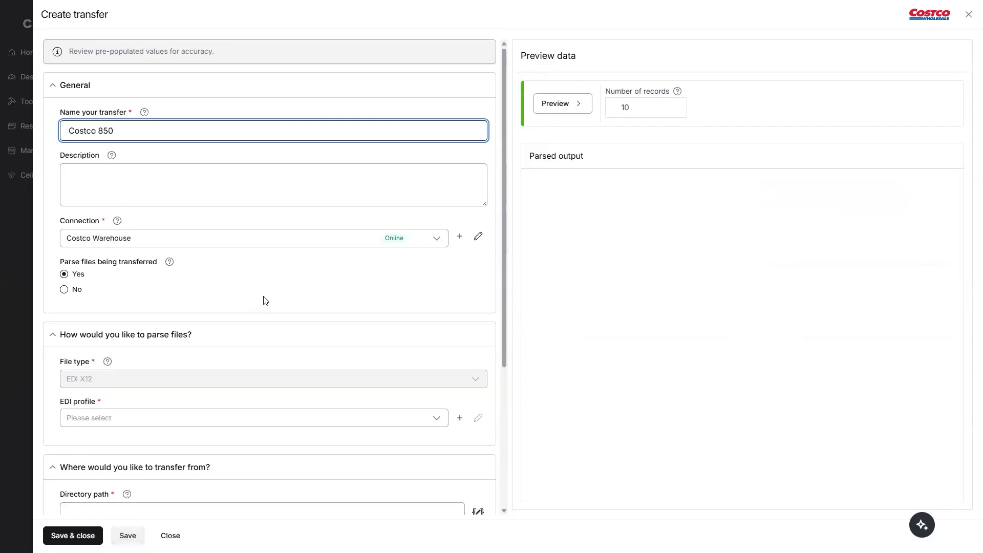
pyautogui.scroll(-2, 265, 300)
pyautogui.click(89, 316)
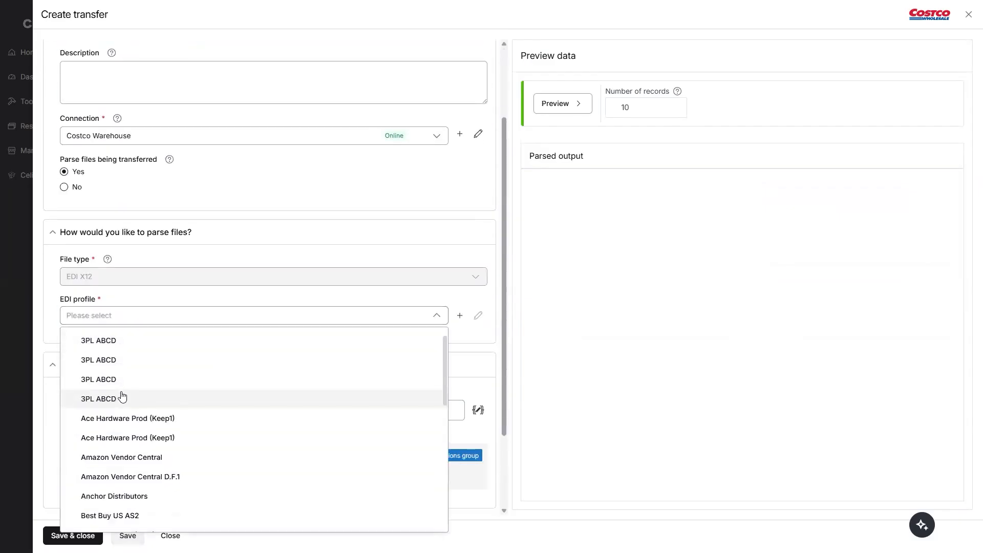
pyautogui.scroll(-5, 121, 396)
pyautogui.click(102, 359)
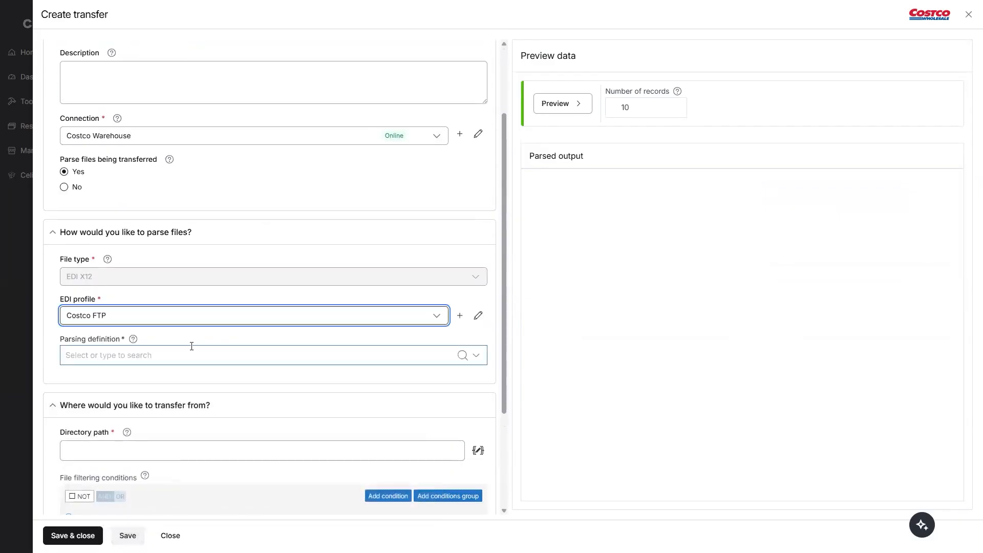
# Set the transfer's parsing definition to Costco-4010-850-PurchaseOrder
pyautogui.scroll(1, 154, 276)
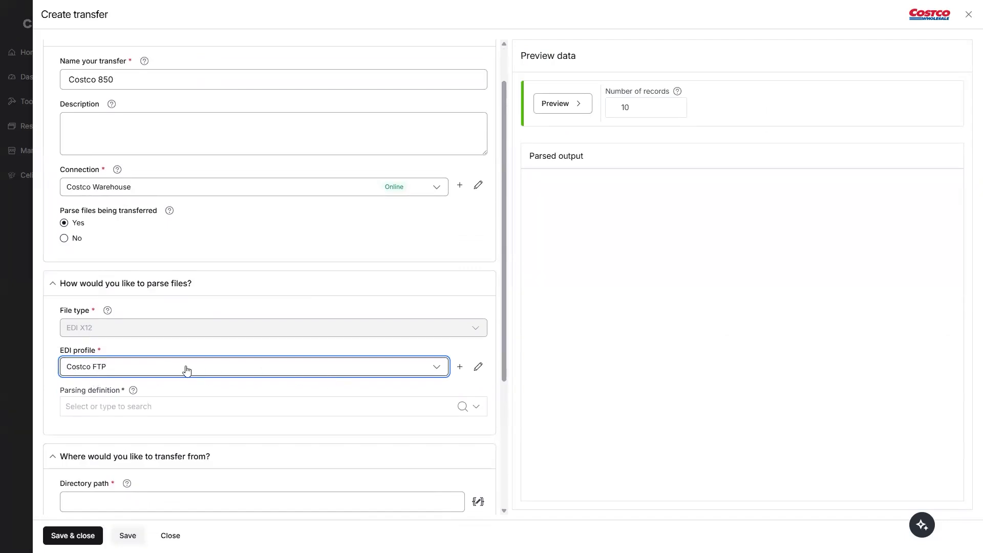
pyautogui.scroll(-1, 163, 362)
pyautogui.click(414, 355)
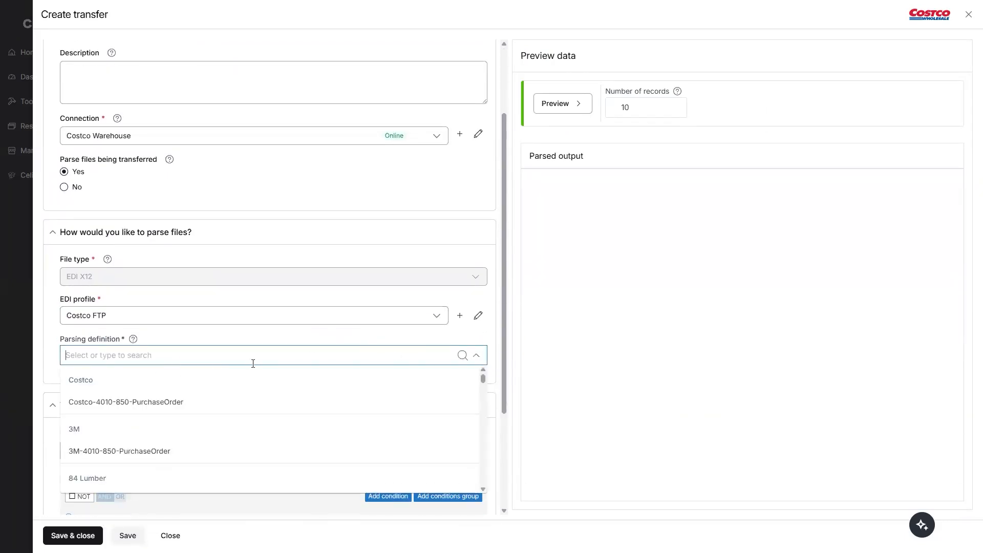
pyautogui.click(125, 404)
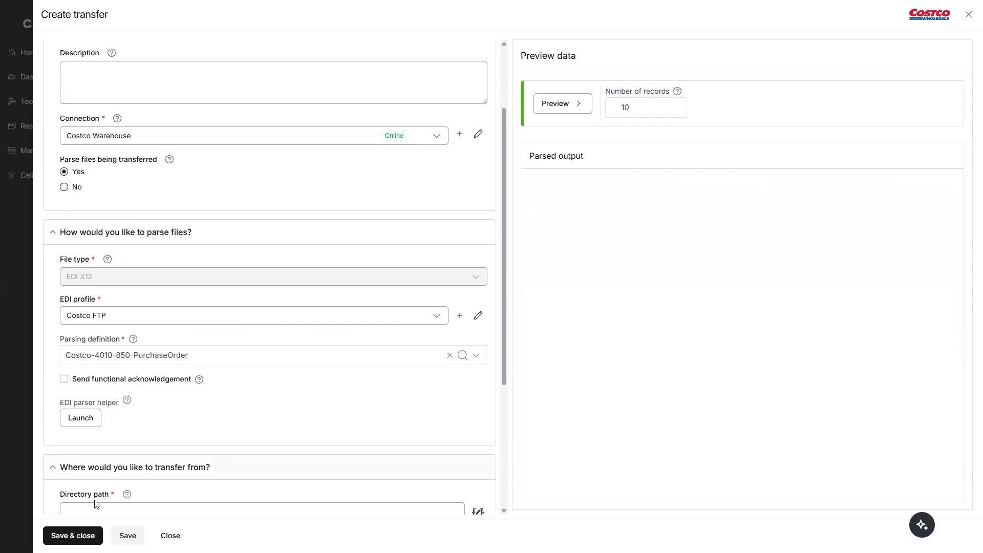
# Set the directory path to transfer from to /test, then save and close the transfer
pyautogui.scroll(-5, 247, 434)
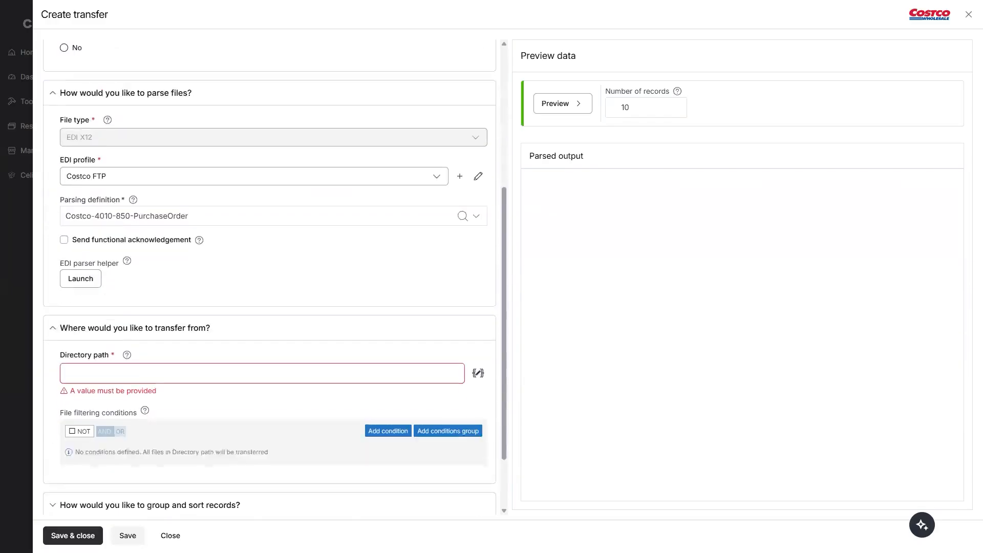
pyautogui.click(124, 296)
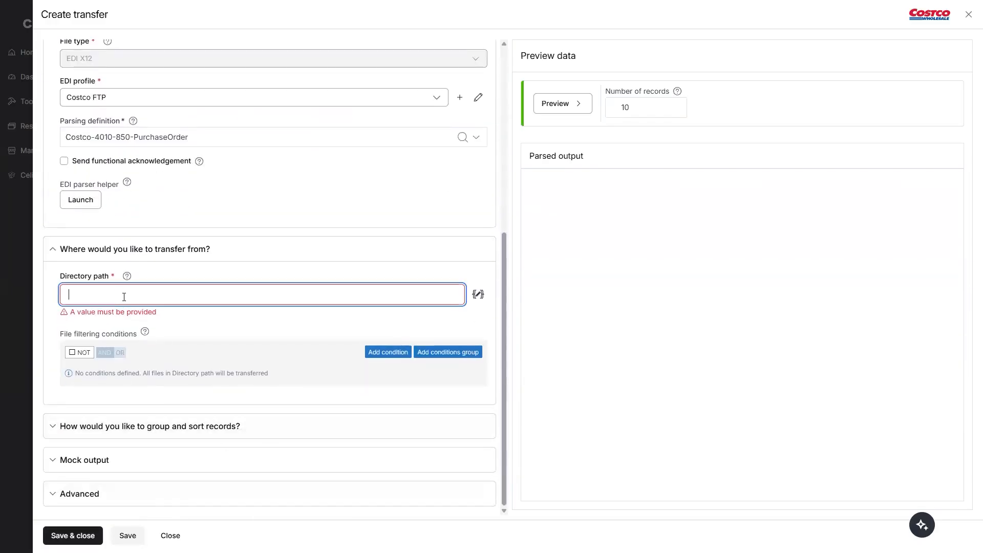
pyautogui.write('/test')
pyautogui.click(84, 535)
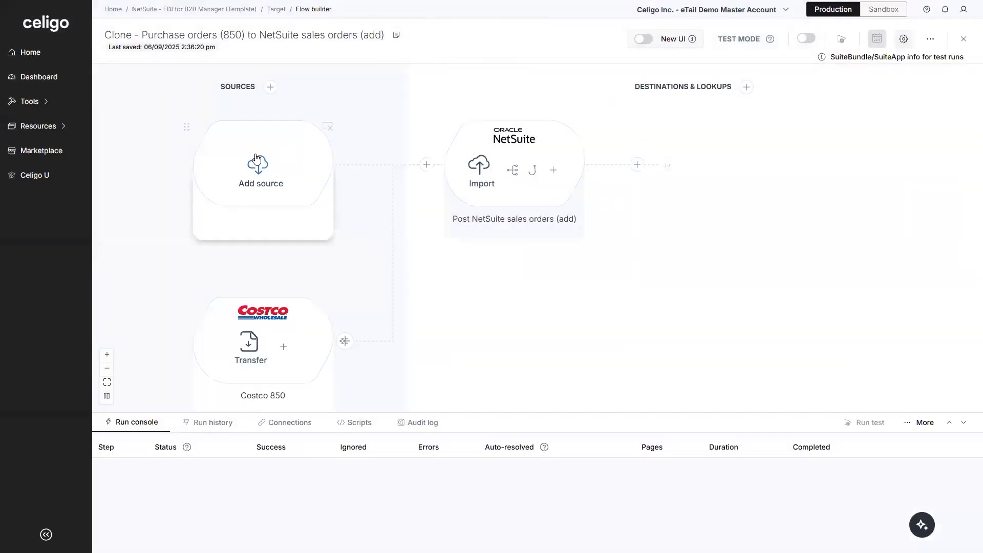
# Remove the empty Add source placeholder from the flow, keeping the Costco 850 transfer as its source
pyautogui.click(329, 127)
pyautogui.click(581, 307)
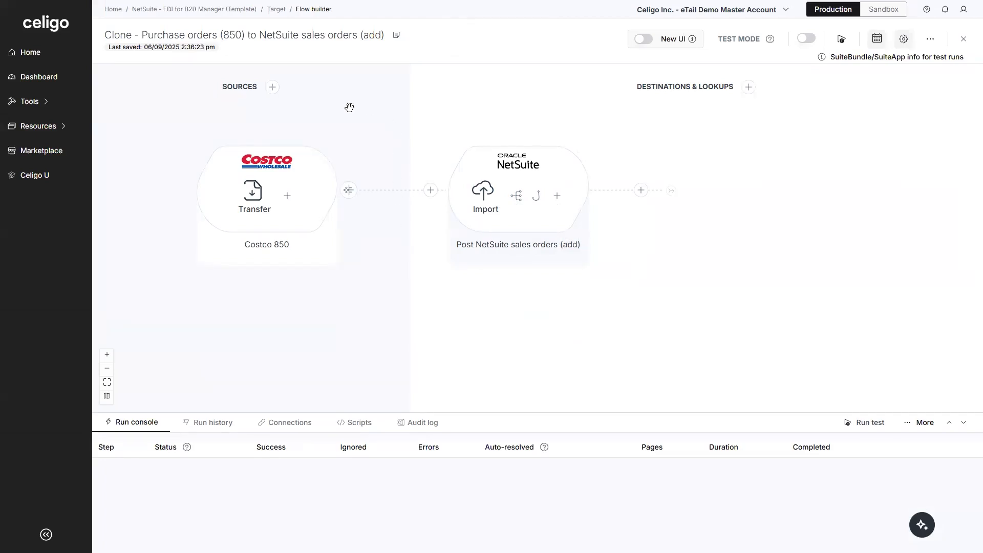
# Open the B2B Manager for Customers integration and look through its Costco and Ace Hardware to ERP flow groups
pyautogui.click(276, 10)
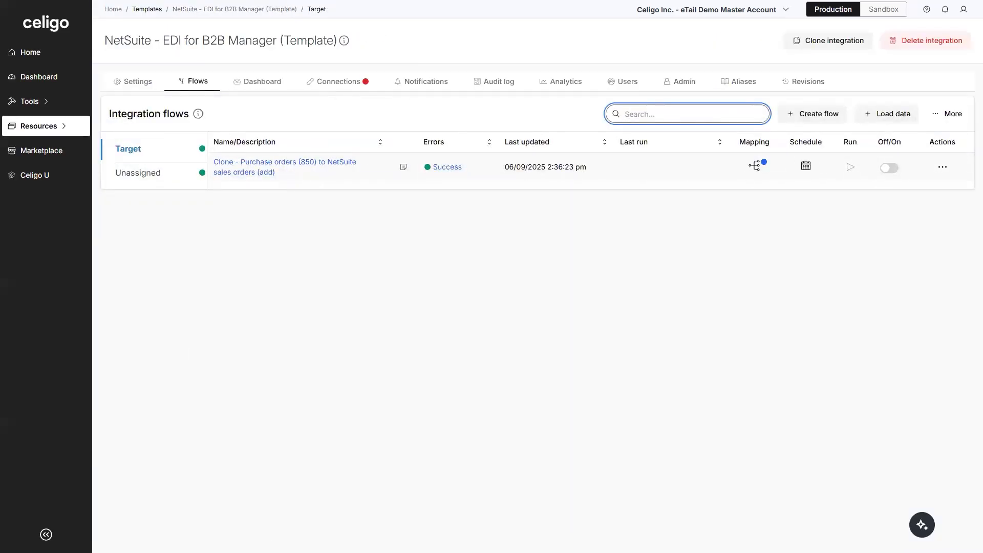
pyautogui.click(113, 9)
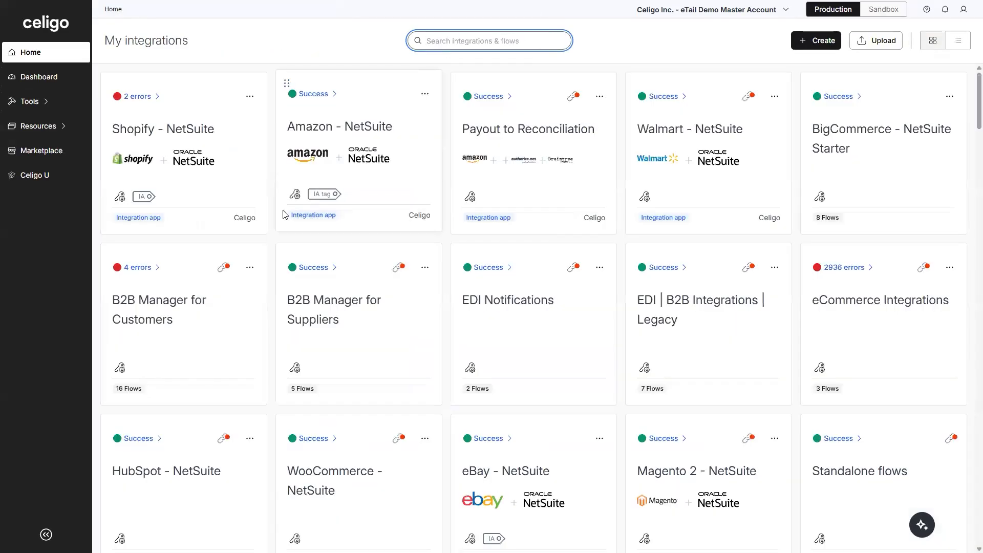
pyautogui.click(163, 307)
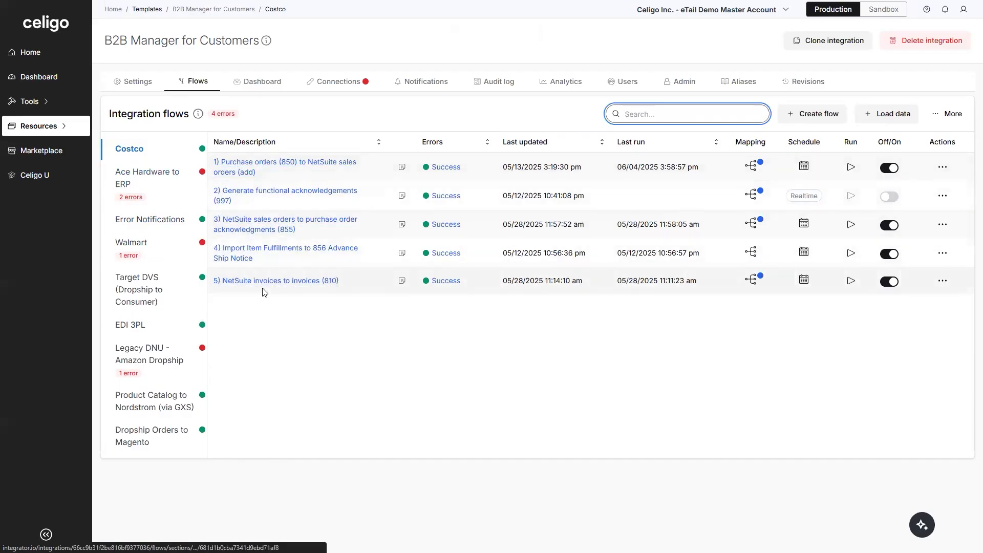
pyautogui.click(149, 178)
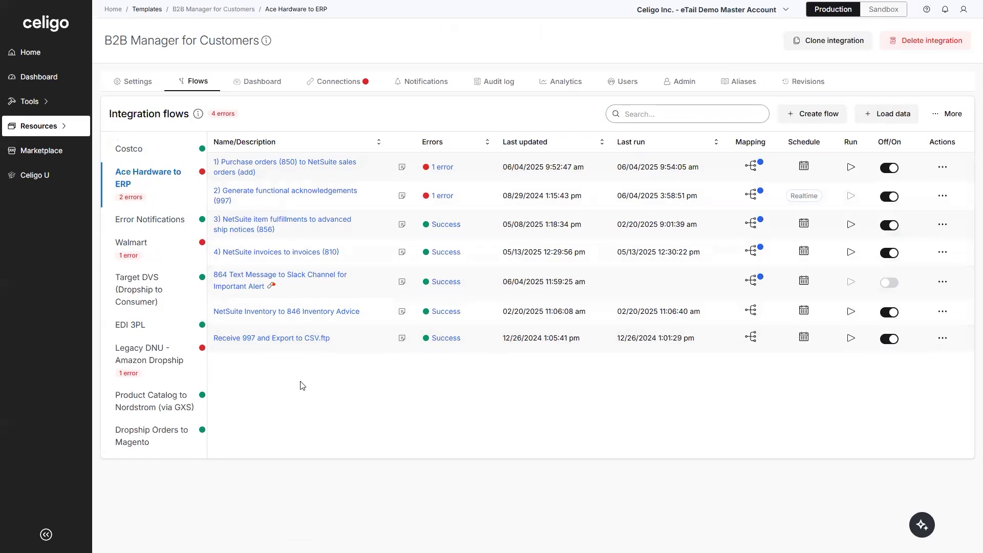
pyautogui.click(143, 151)
# Open the Costco Purchase orders (850) flow's Costco Test 850 transfer and launch its EDI parser helper
pyautogui.click(269, 168)
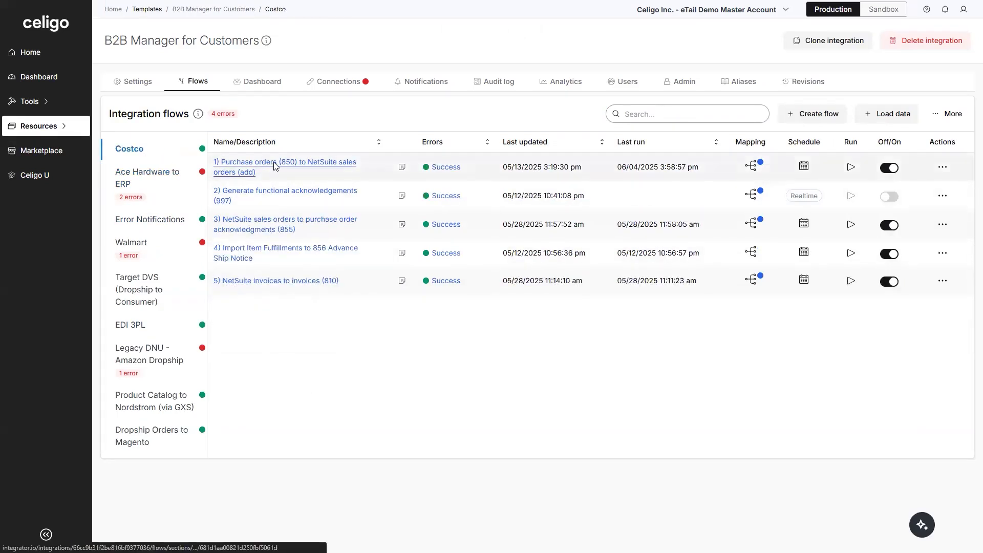
pyautogui.click(250, 171)
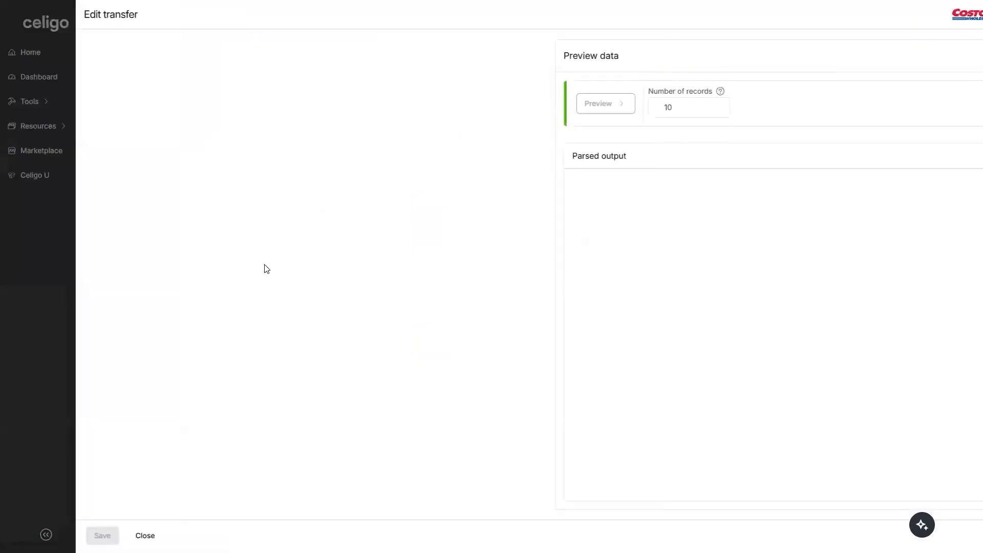
pyautogui.scroll(-1, 205, 317)
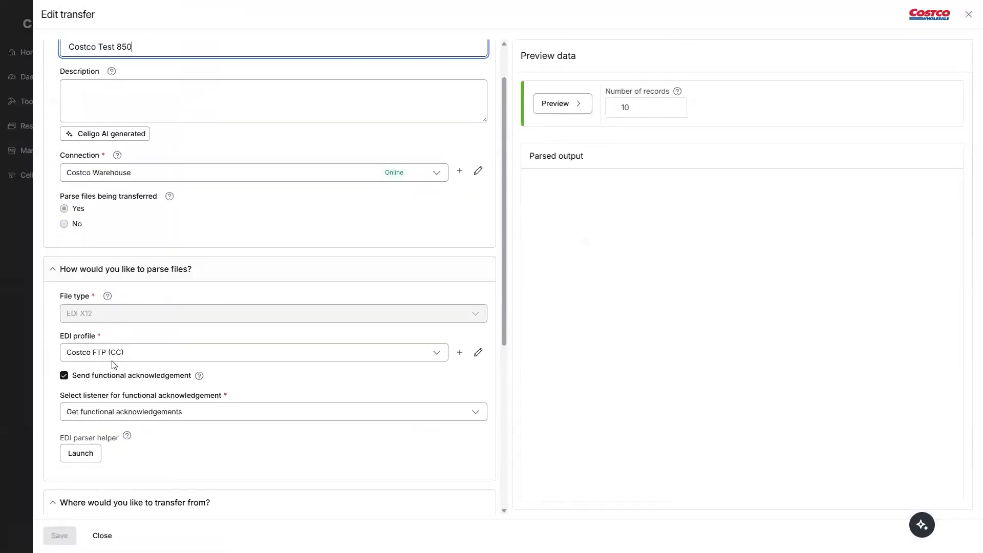
pyautogui.click(91, 455)
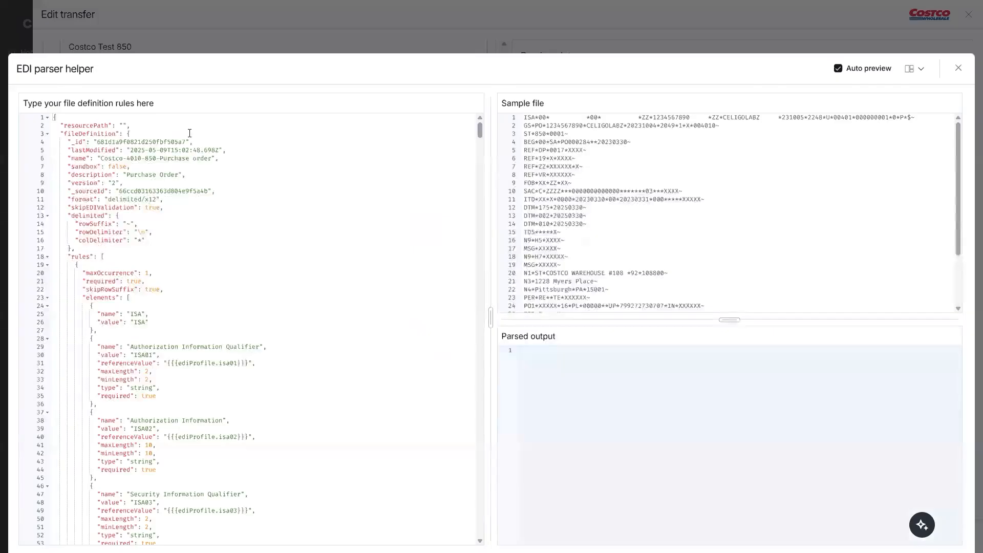
# Examine the file definition name, sample file and parsed output in the EDI parser helper, then close it and the transfer
pyautogui.moveTo(100, 123); pyautogui.dragTo(217, 123)
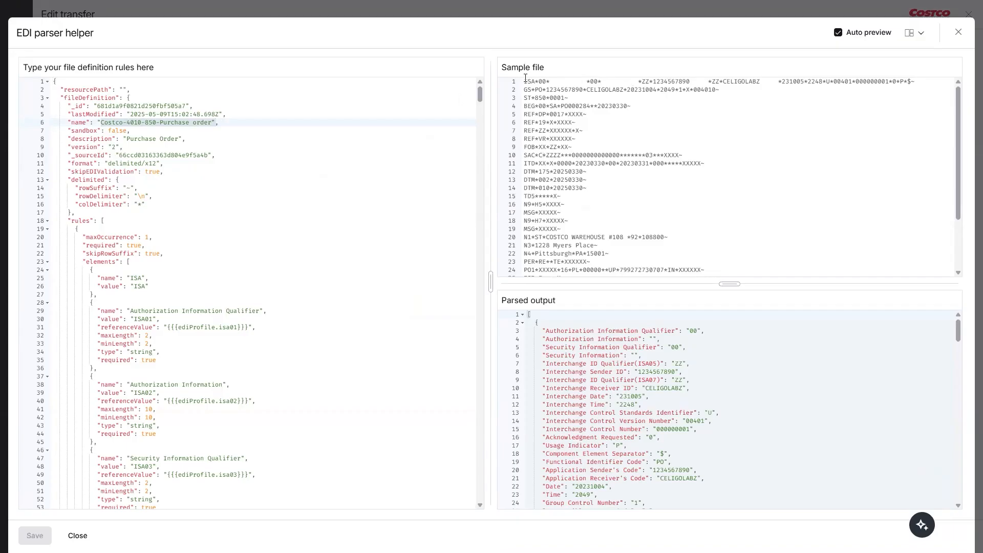
pyautogui.moveTo(525, 79); pyautogui.dragTo(730, 271)
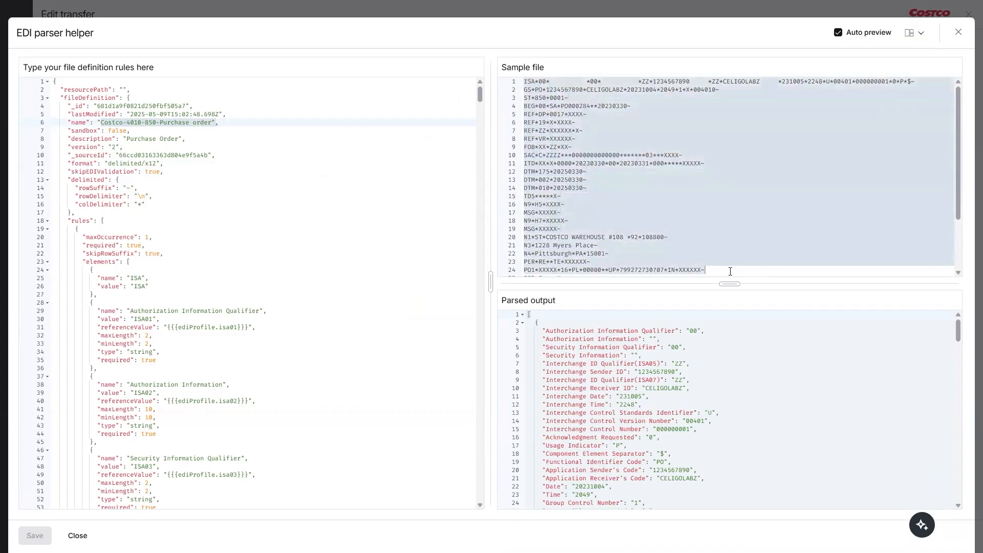
pyautogui.moveTo(605, 363); pyautogui.dragTo(665, 501)
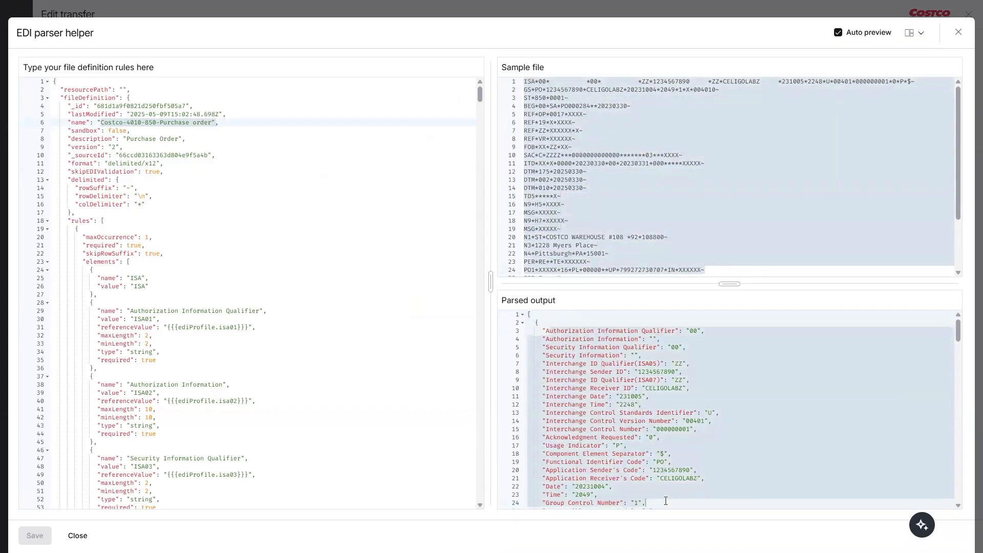
pyautogui.click(958, 33)
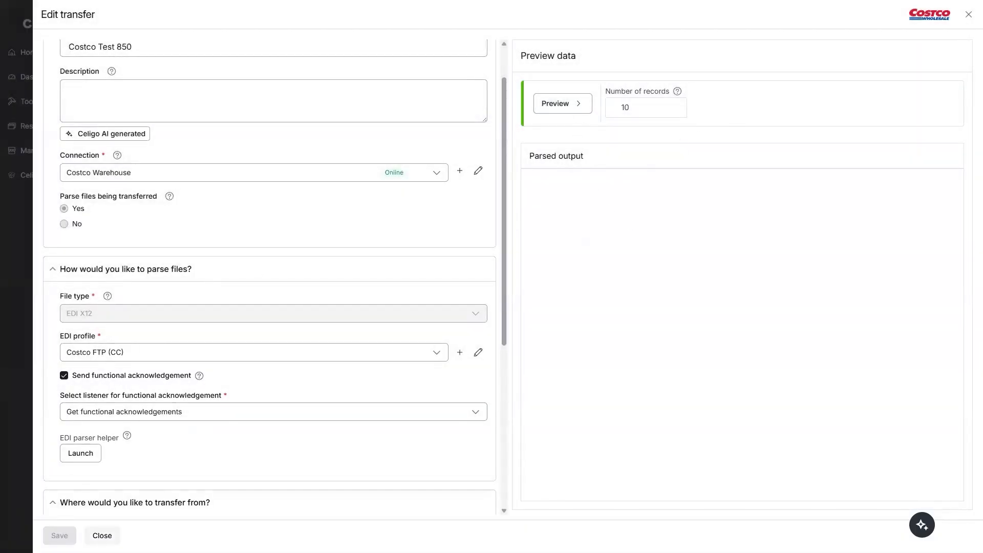
pyautogui.click(101, 535)
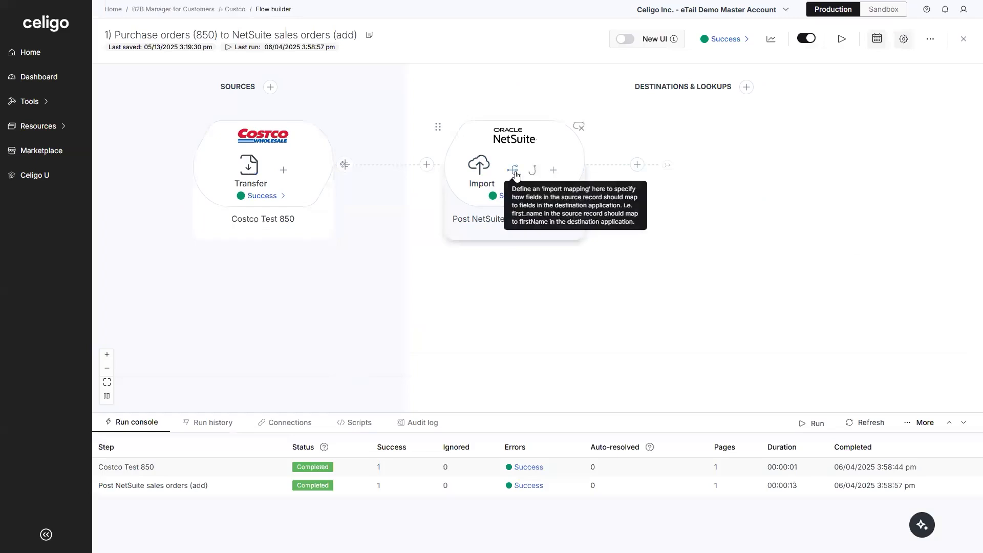
# Open the import mapping of Post NetSuite sales orders (add) and review the input record and the source-to-destination field rules
pyautogui.click(515, 173)
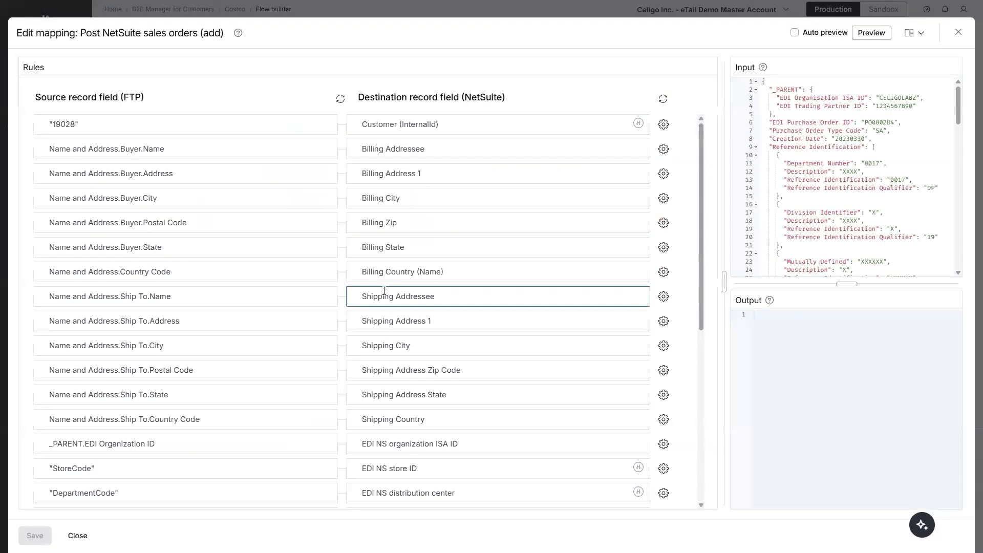
pyautogui.click(169, 149)
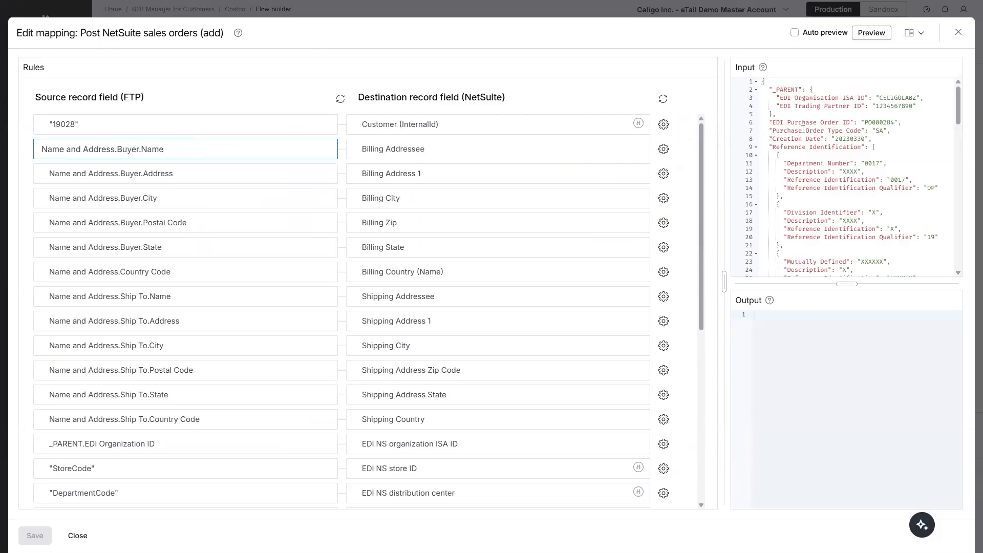
pyautogui.moveTo(779, 90); pyautogui.dragTo(823, 196)
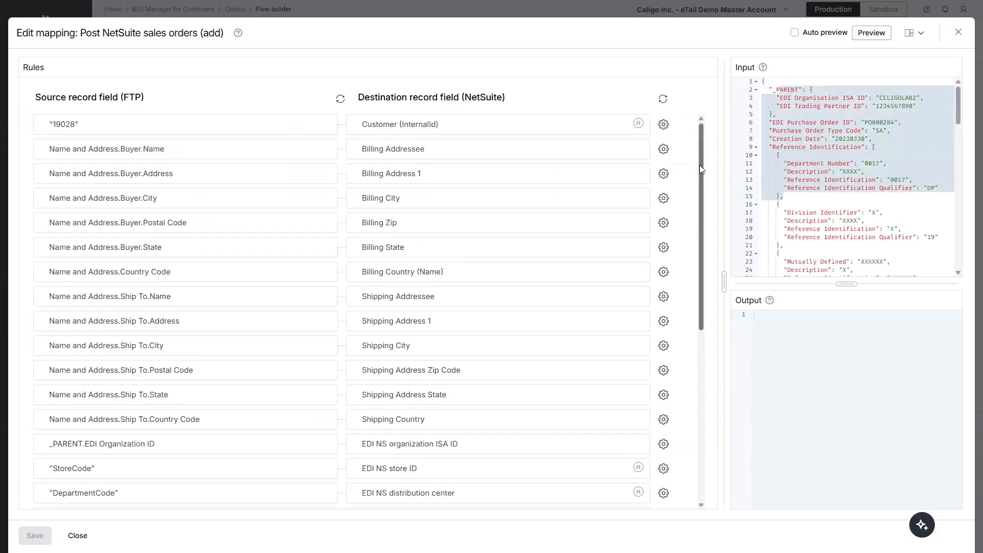
pyautogui.moveTo(701, 183); pyautogui.dragTo(697, 338)
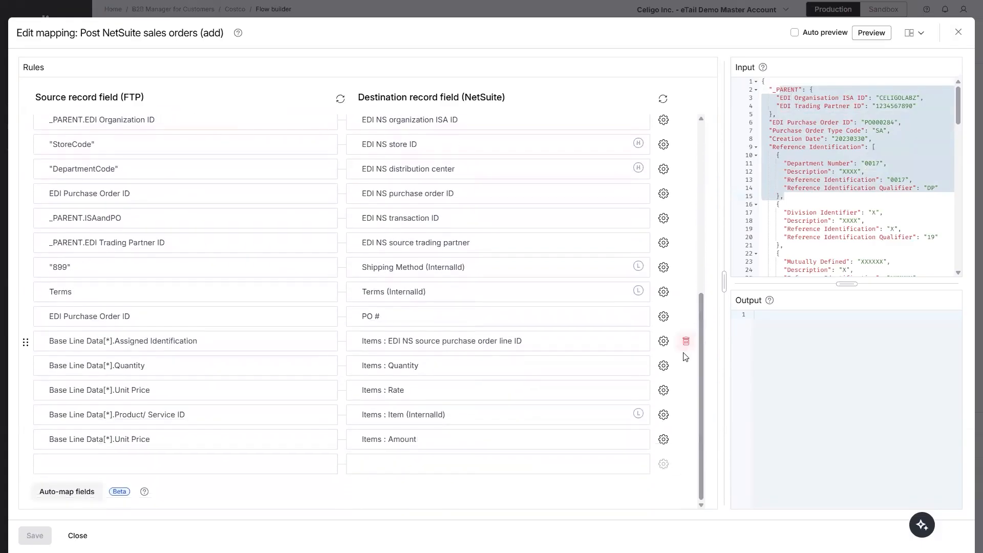
# Add a mapping rule in the empty last row with Reference Identification[*].Vendor ID Number as its source record field
pyautogui.click(260, 463)
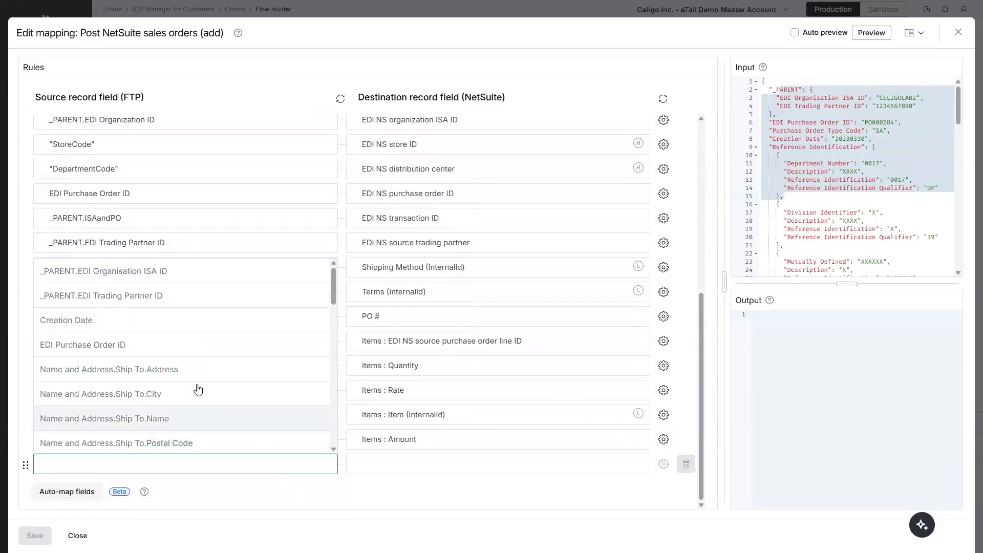
pyautogui.scroll(-2, 271, 312)
pyautogui.scroll(-6, 273, 319)
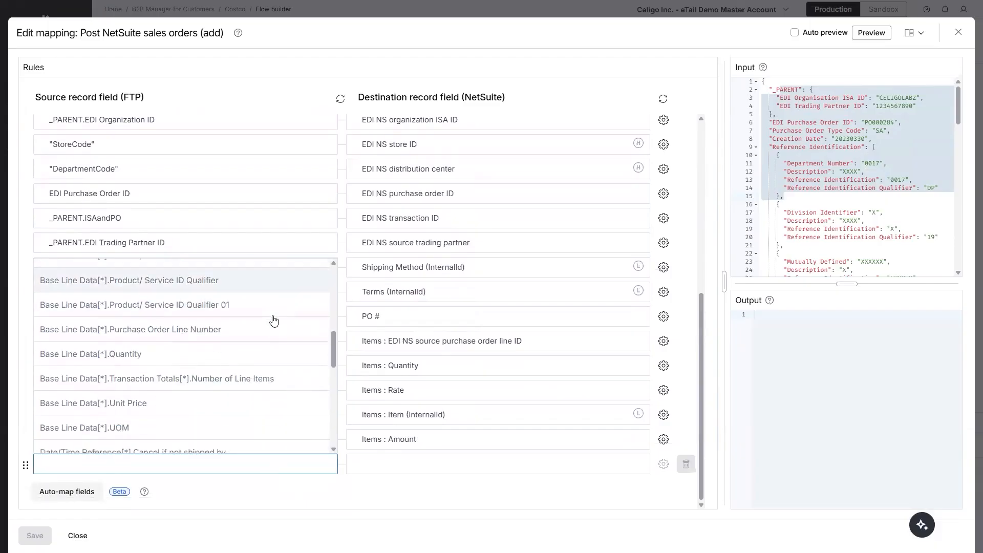
pyautogui.scroll(-5, 194, 420)
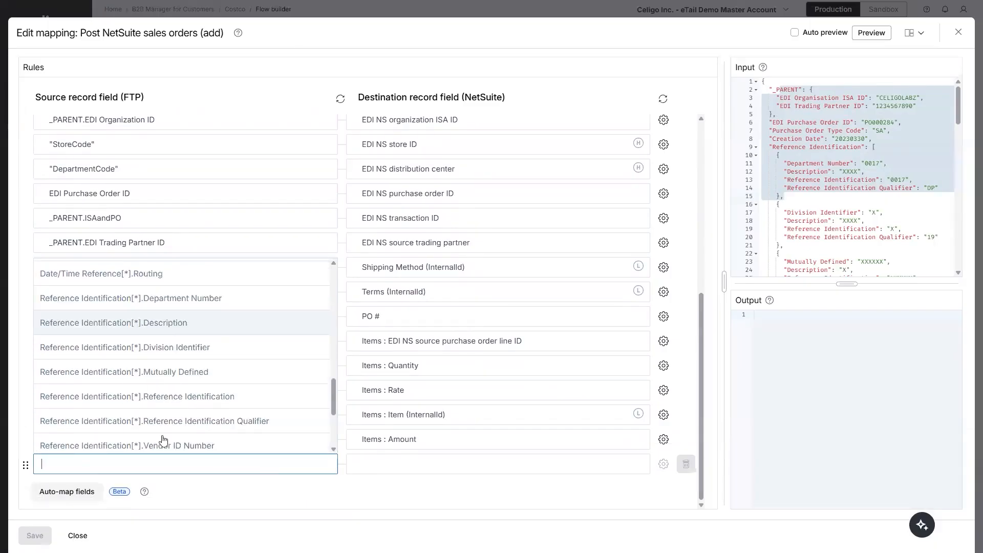
pyautogui.click(187, 417)
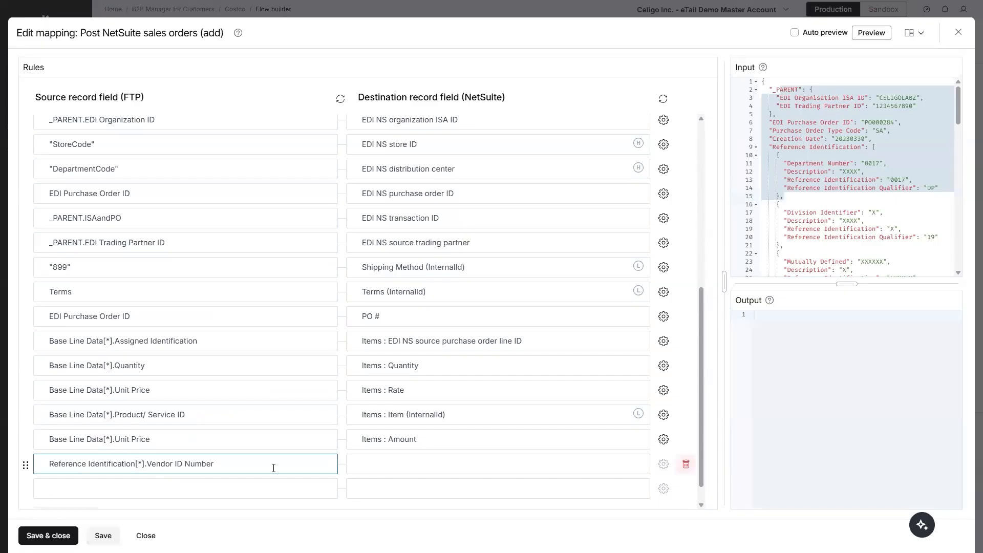
# Set Shipping Tax Rate as the NetSuite destination field for the Vendor ID Number rule, and close the mapping editor without saving
pyautogui.click(393, 462)
pyautogui.click(395, 463)
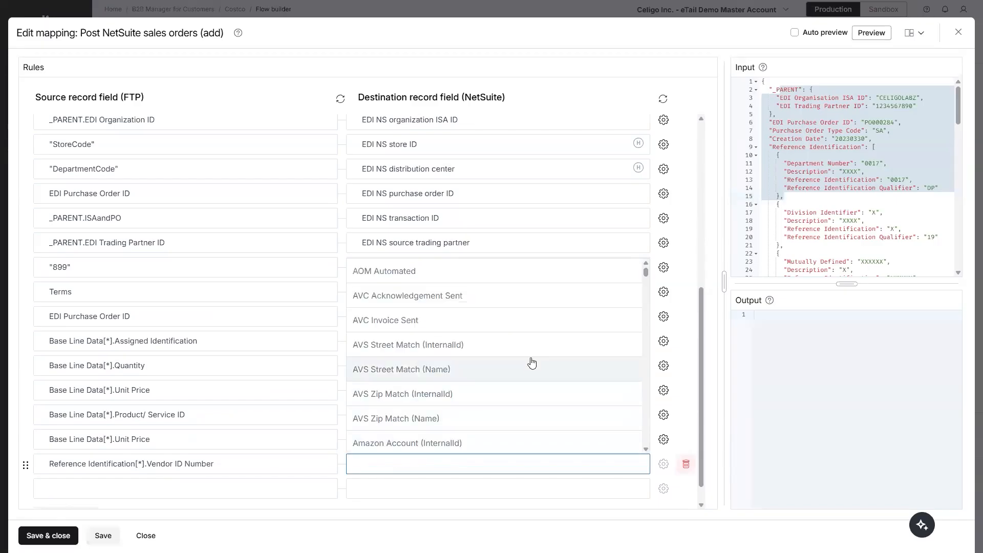
pyautogui.moveTo(645, 271); pyautogui.dragTo(645, 350)
pyautogui.scroll(-3, 512, 377)
pyautogui.click(507, 378)
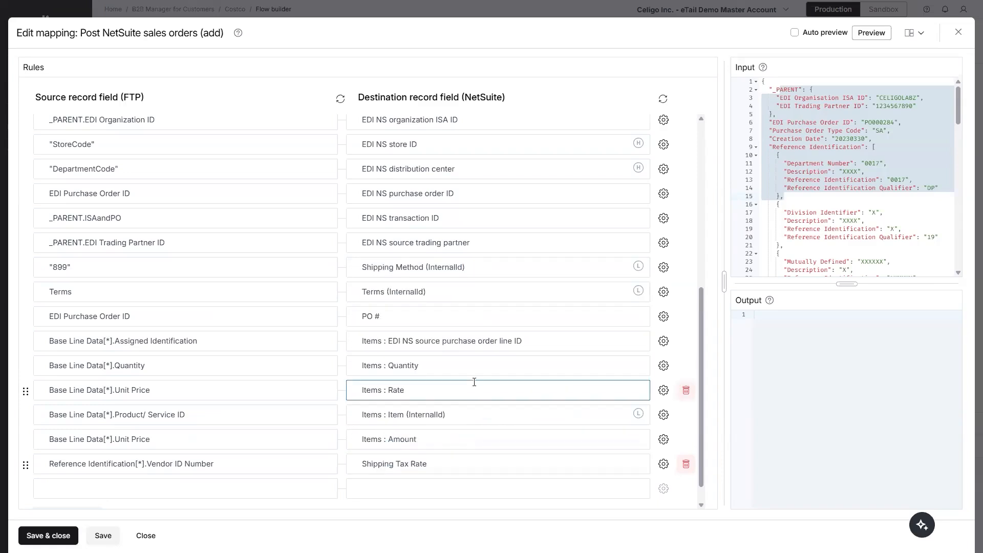
pyautogui.click(177, 468)
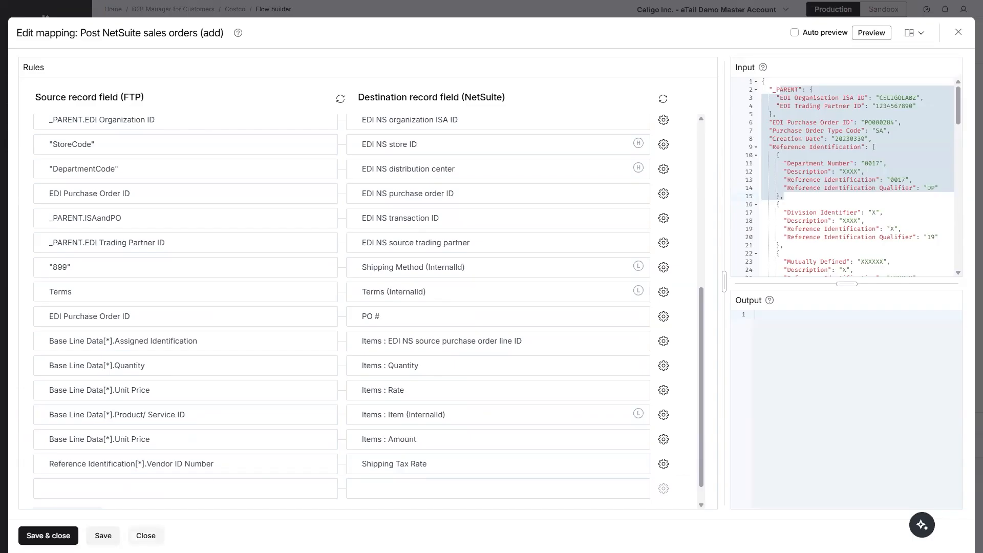
pyautogui.click(146, 535)
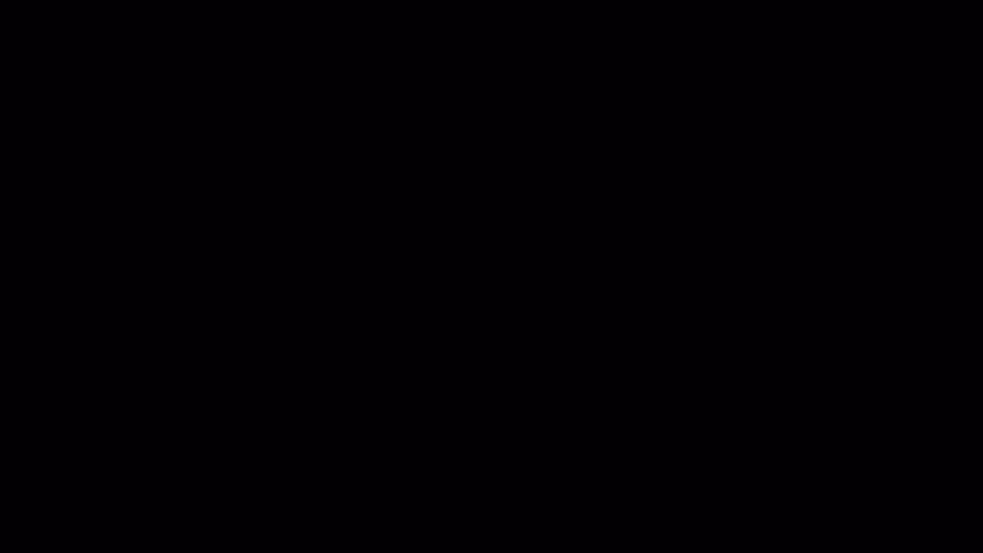